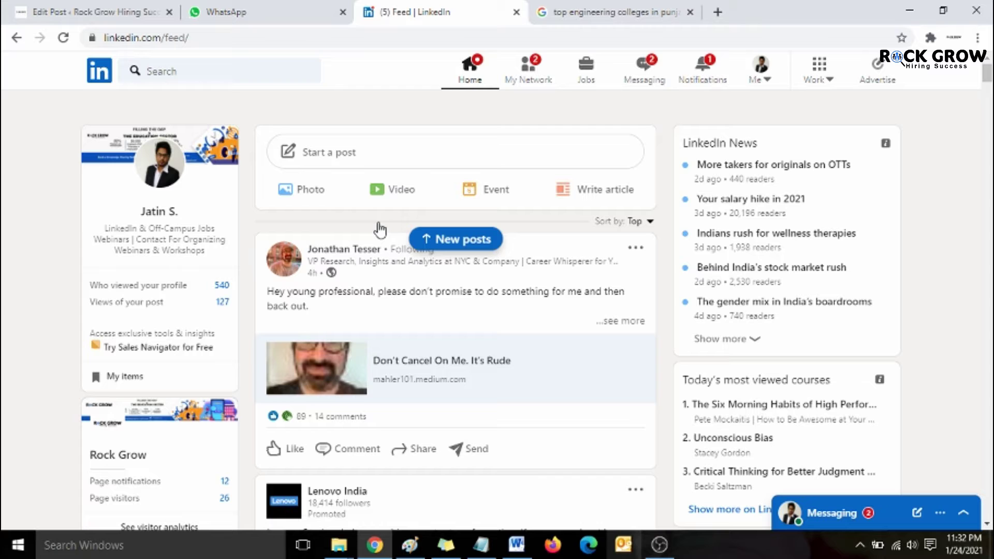
- Search LinkedIn for 'placement coordinators OR placement officers'
{"action": "left_click", "coordinate": [249, 77]}
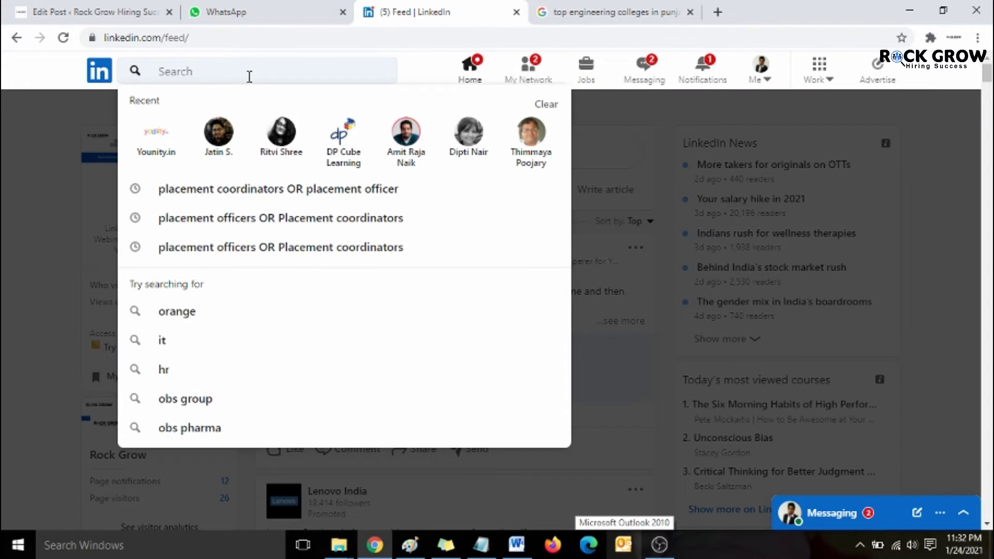
{"action": "key", "text": "Return"}
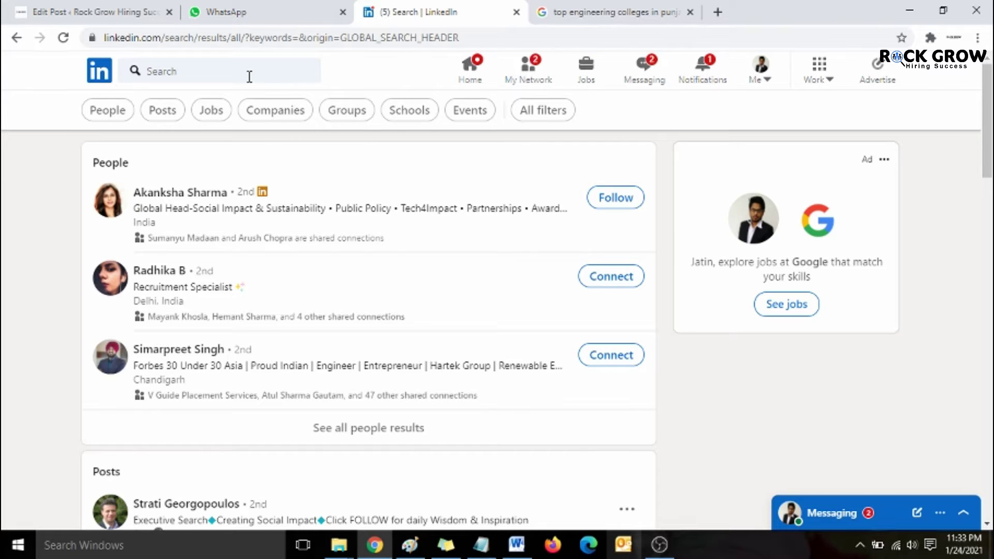
{"action": "left_click", "coordinate": [249, 77]}
{"action": "type", "text": "placement co"}
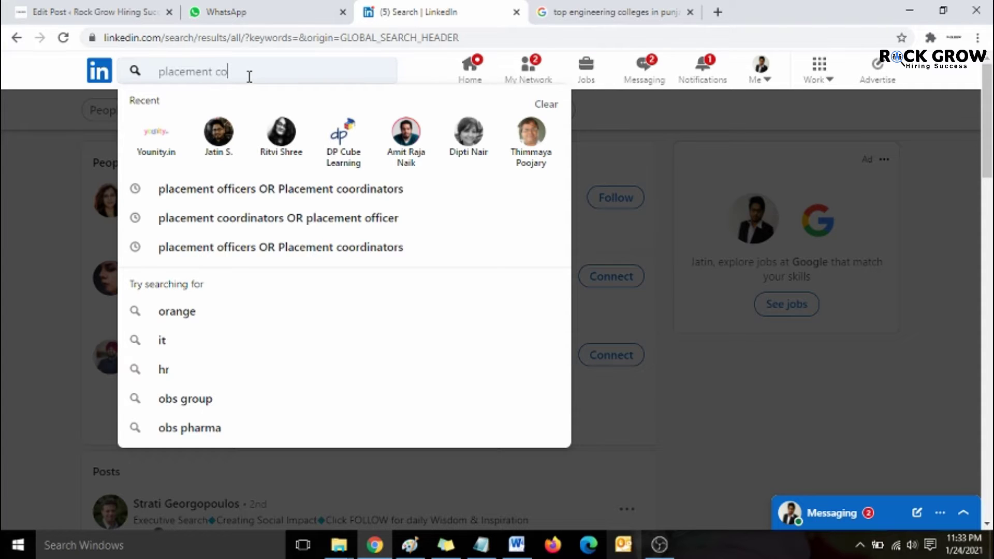
{"action": "type", "text": "ordina"}
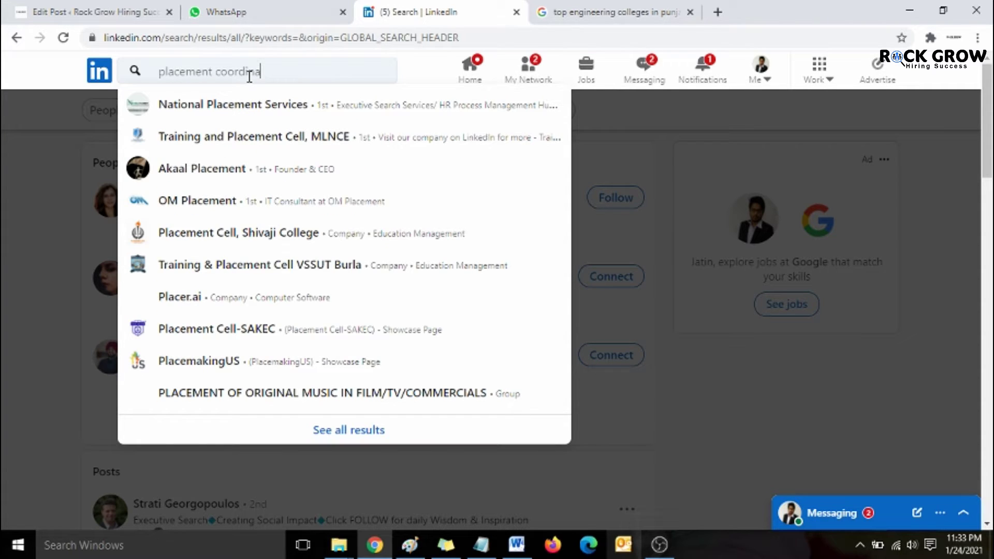
{"action": "type", "text": "tors OR place"}
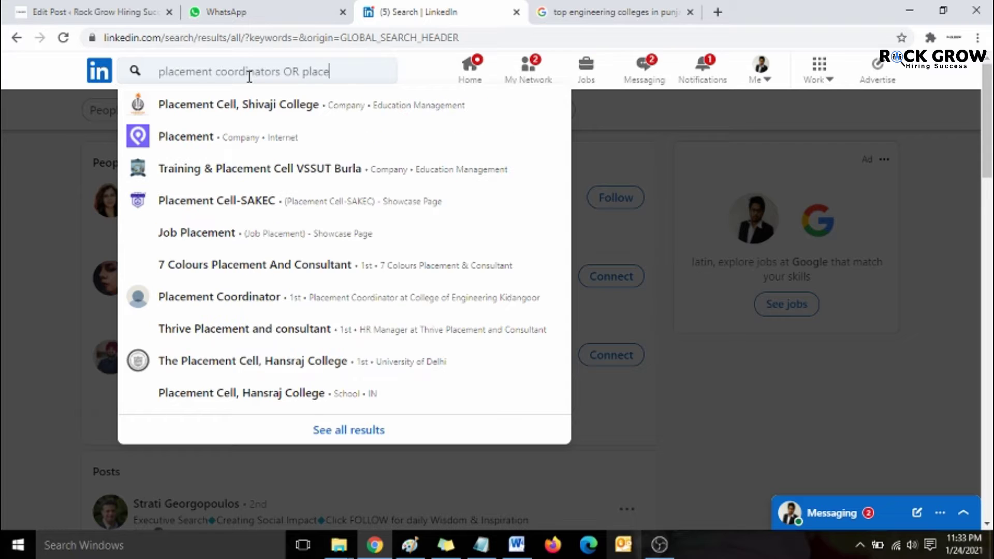
{"action": "type", "text": "ment officers"}
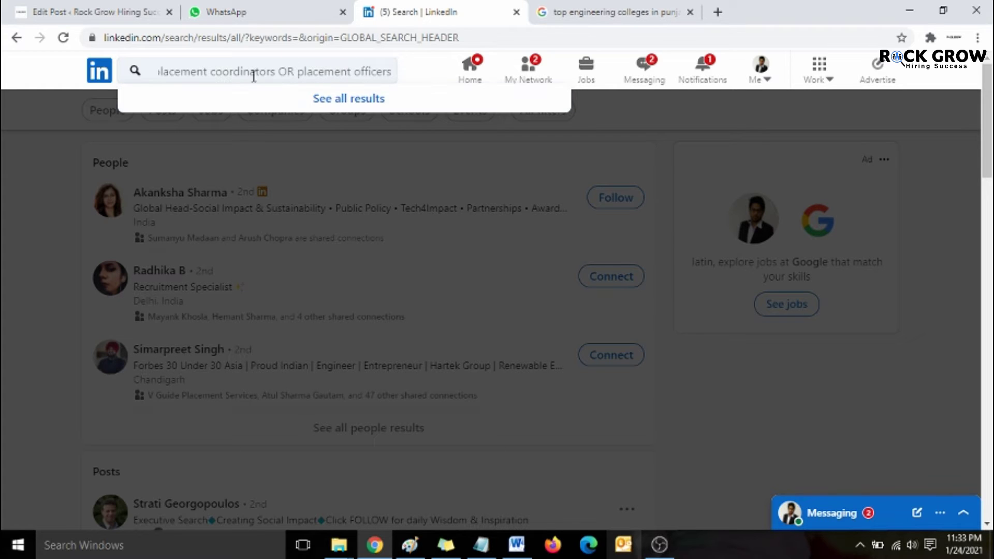
{"action": "double_click", "coordinate": [295, 71]}
{"action": "left_click", "coordinate": [280, 71]}
{"action": "key", "text": "Return"}
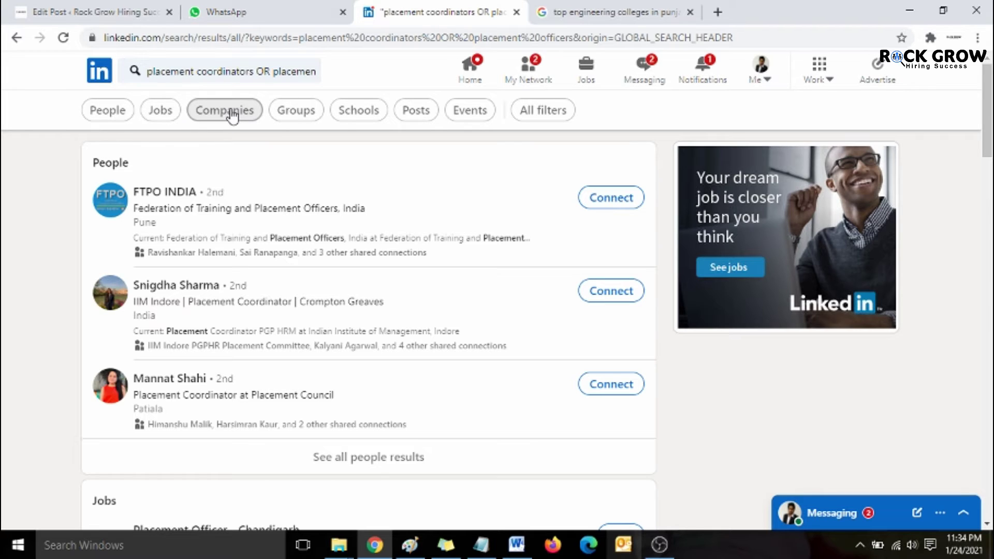
- Limit results to people among 2nd-degree connections (about 11,000), then bring up the Word drafts
{"action": "left_click", "coordinate": [111, 116]}
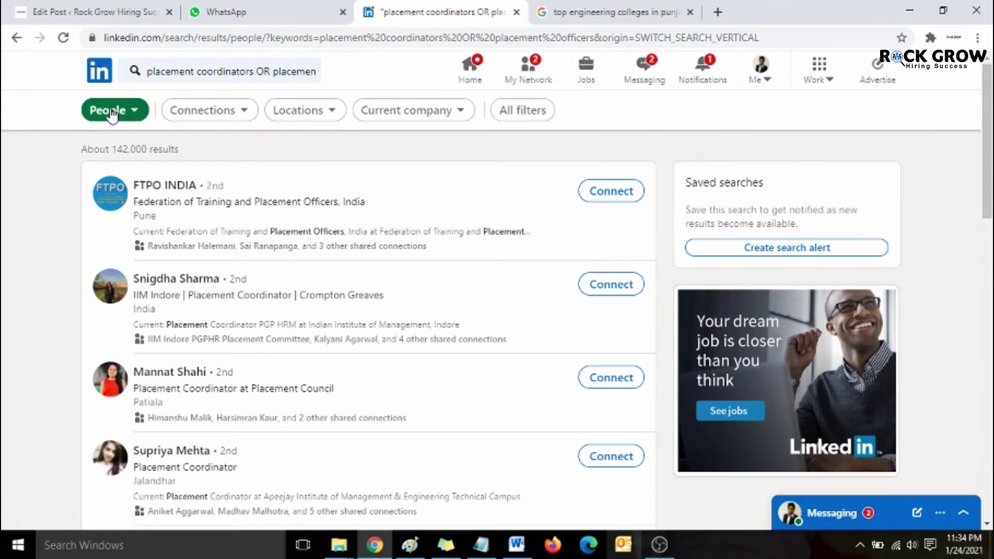
{"action": "left_click", "coordinate": [206, 111]}
{"action": "left_click", "coordinate": [116, 182]}
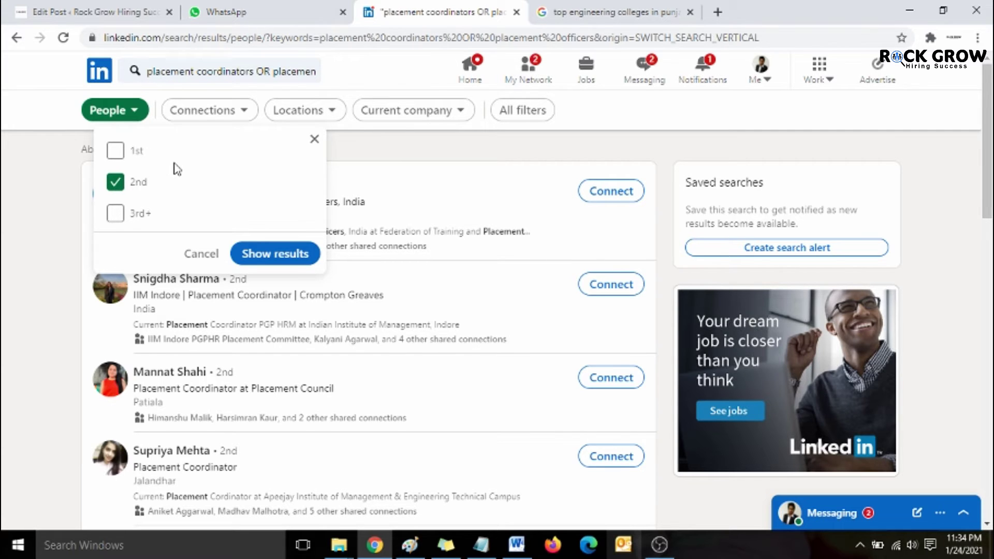
{"action": "left_click", "coordinate": [281, 262]}
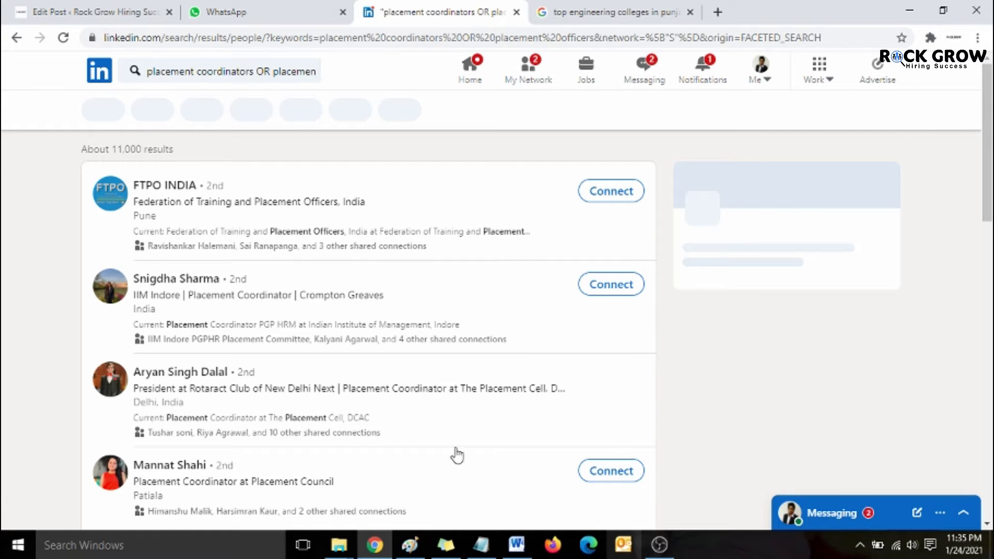
{"action": "left_click", "coordinate": [515, 550]}
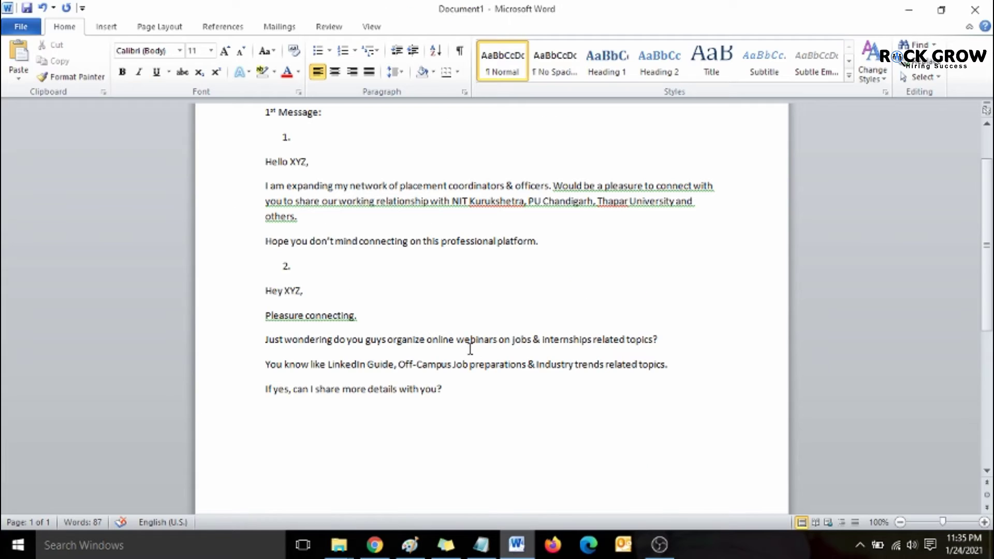
- Copy the first invitation message from the Word drafts and go back to LinkedIn
{"action": "left_click_drag", "start_coordinate": [542, 242], "coordinate": [251, 169]}
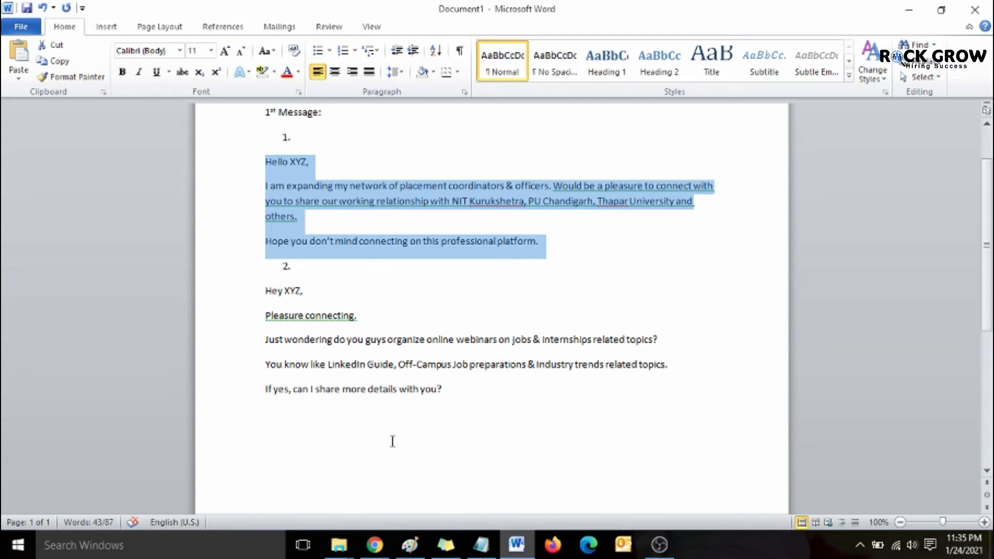
{"action": "left_click", "coordinate": [375, 544]}
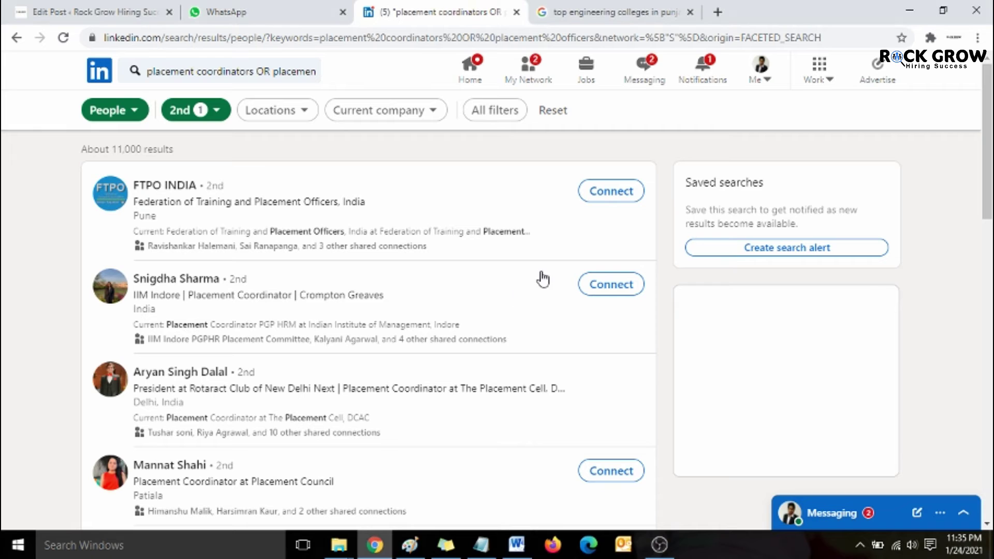
- Send FTPO INDIA a connection invite with the pasted note, greeting changed to 'Hello FTO India'
{"action": "left_click", "coordinate": [608, 195]}
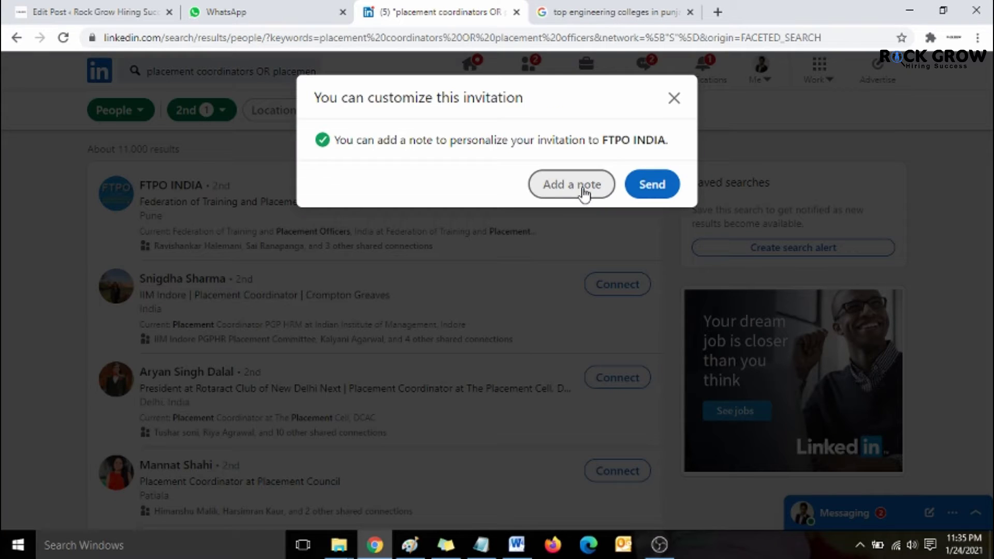
{"action": "left_click", "coordinate": [585, 194]}
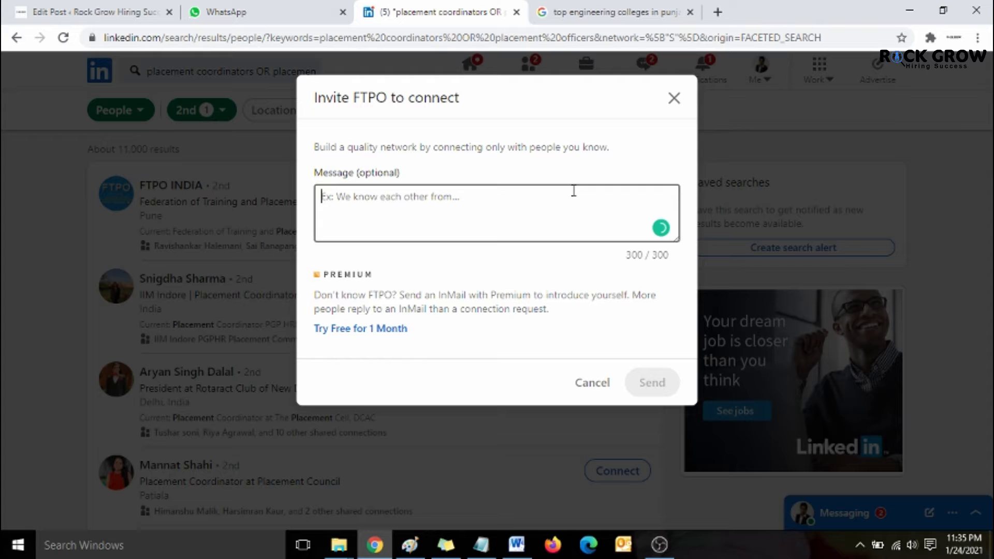
{"action": "key", "text": "ctrl+v"}
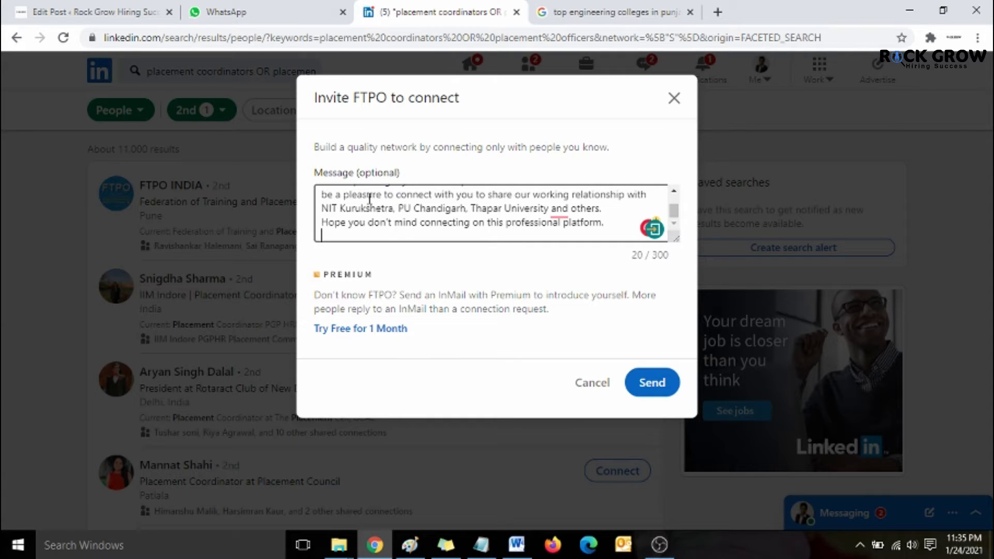
{"action": "key", "text": "Return"}
{"action": "key", "text": "Up"}
{"action": "key", "text": "Up"}
{"action": "key", "text": "Up"}
{"action": "key", "text": "Up"}
{"action": "key", "text": "Up"}
{"action": "key", "text": "Return"}
{"action": "key", "text": "Up"}
{"action": "key", "text": "Up"}
{"action": "key", "text": "ctrl+Right"}
{"action": "key", "text": "shift+Right"}
{"action": "key", "text": "shift+Right"}
{"action": "key", "text": "shift+Right"}
{"action": "type", "text": "FTO"}
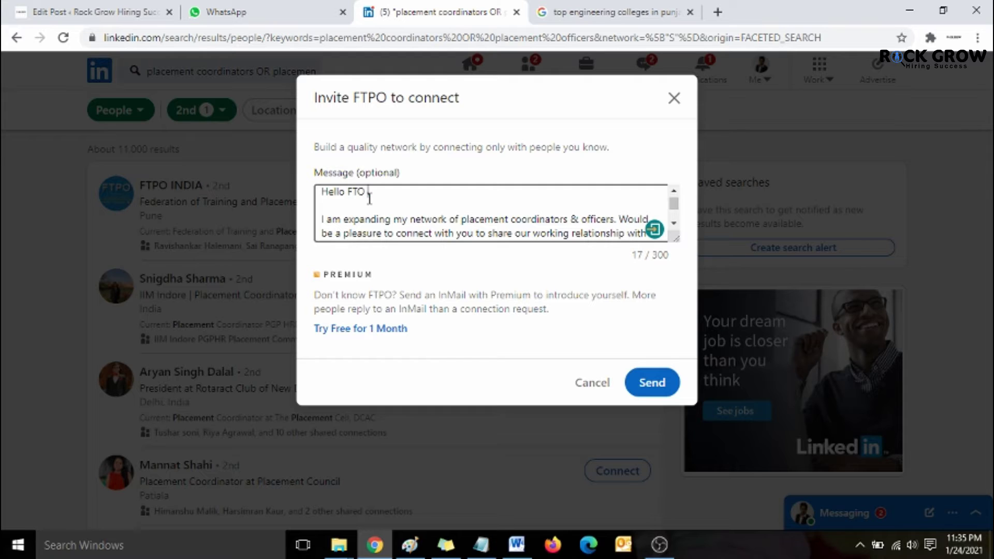
{"action": "type", "text": " India"}
{"action": "left_click", "coordinate": [651, 384]}
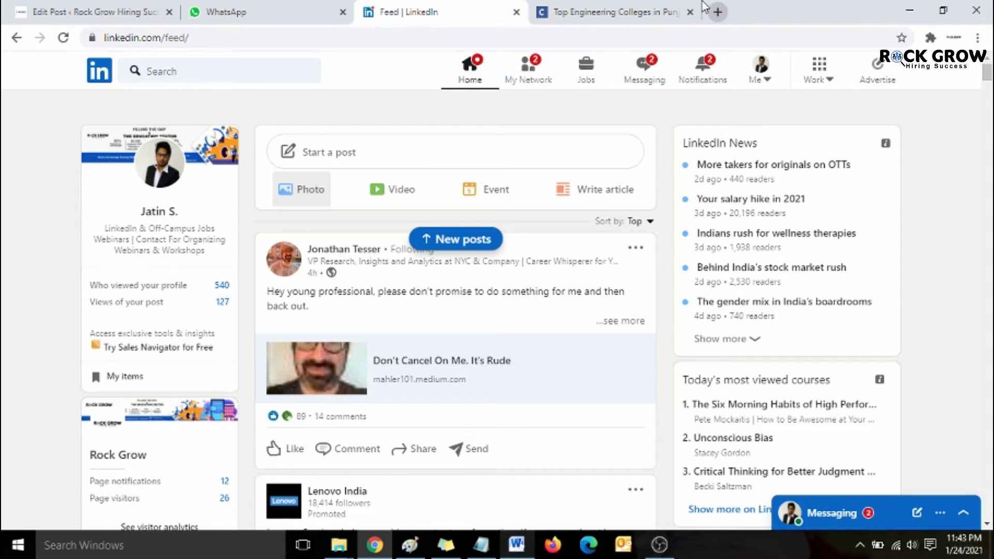
- Switch to the collegedunia tab listing Punjab engineering colleges
{"action": "left_click", "coordinate": [626, 8]}
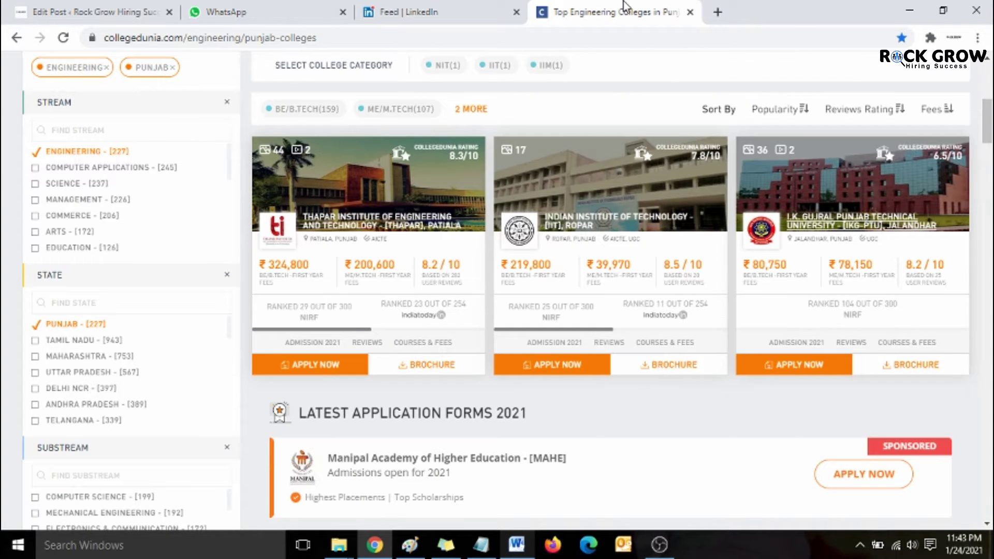
- Google 'engineering colleges in new delhi' in a new tab, close the Punjab colleges tab, and scroll results
{"action": "left_click", "coordinate": [718, 12]}
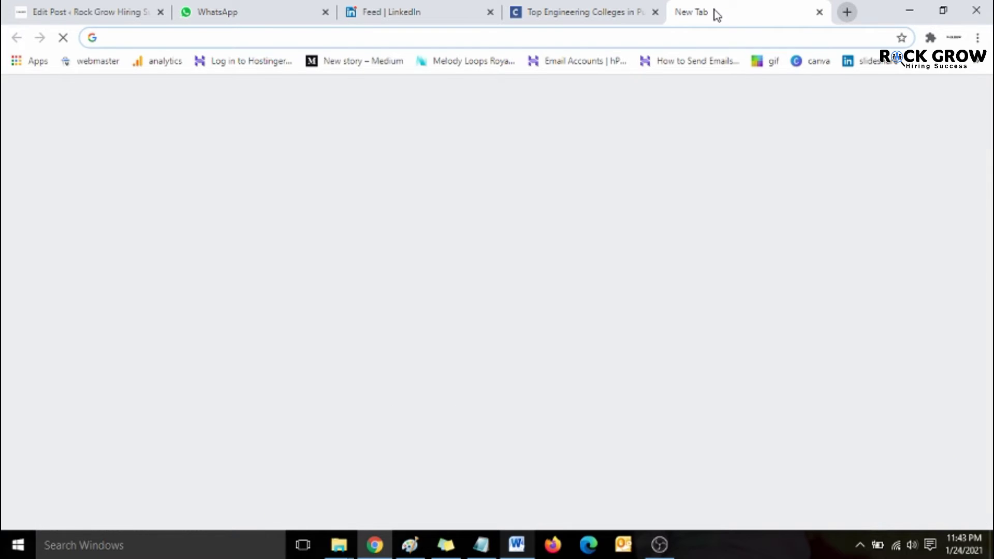
{"action": "type", "text": "coll"}
{"action": "key", "text": "ctrl+a"}
{"action": "type", "text": "engineer"}
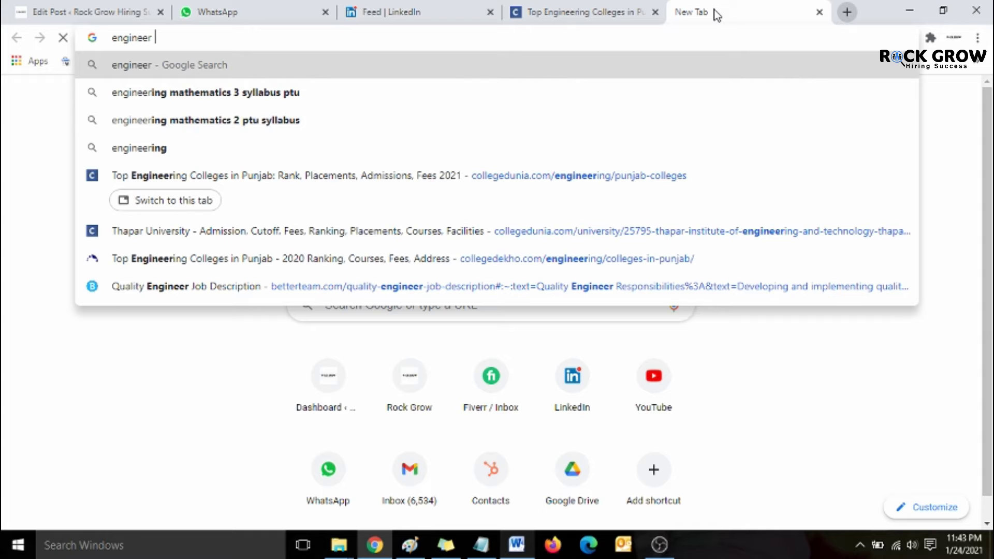
{"action": "type", "text": "ing colleges in ne"}
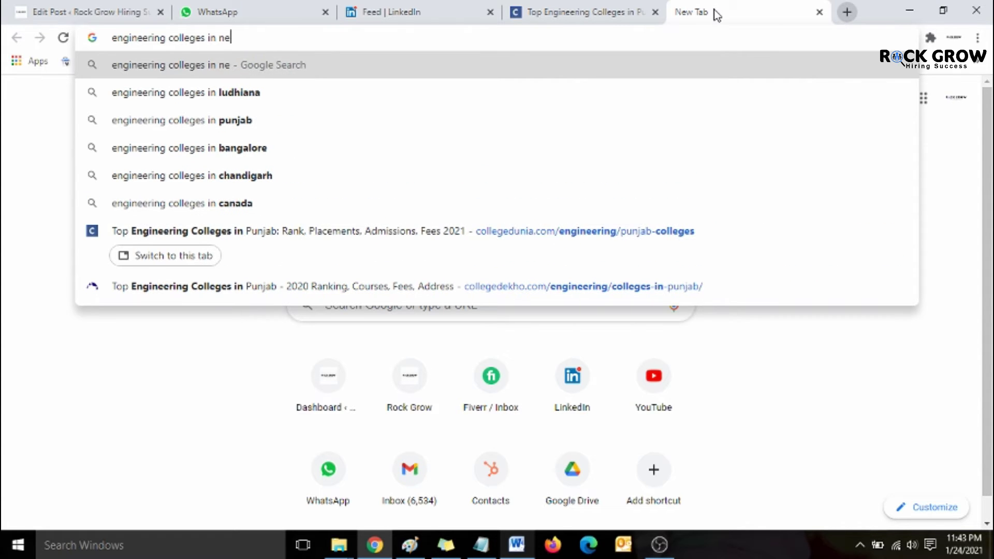
{"action": "type", "text": "w delhi"}
{"action": "key", "text": "Return"}
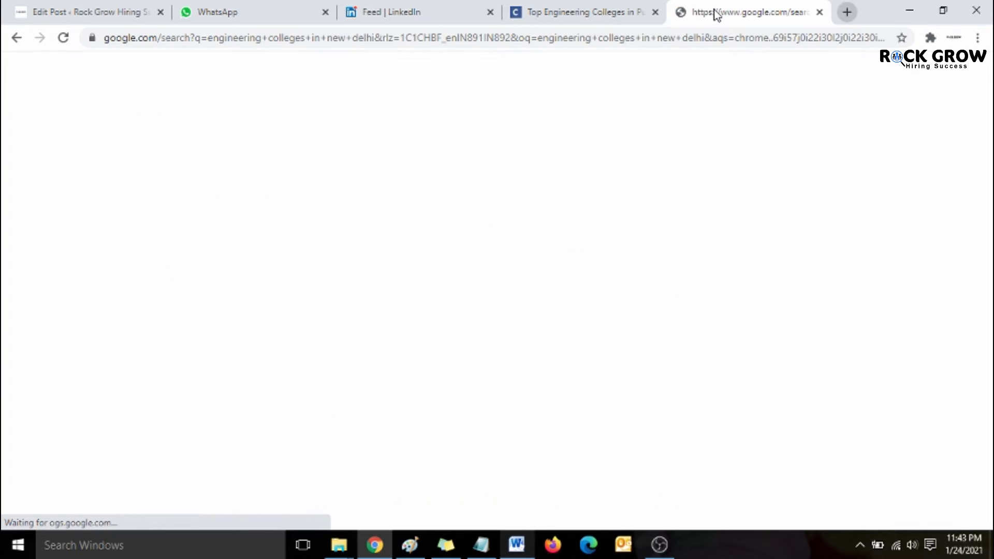
{"action": "left_click", "coordinate": [656, 11]}
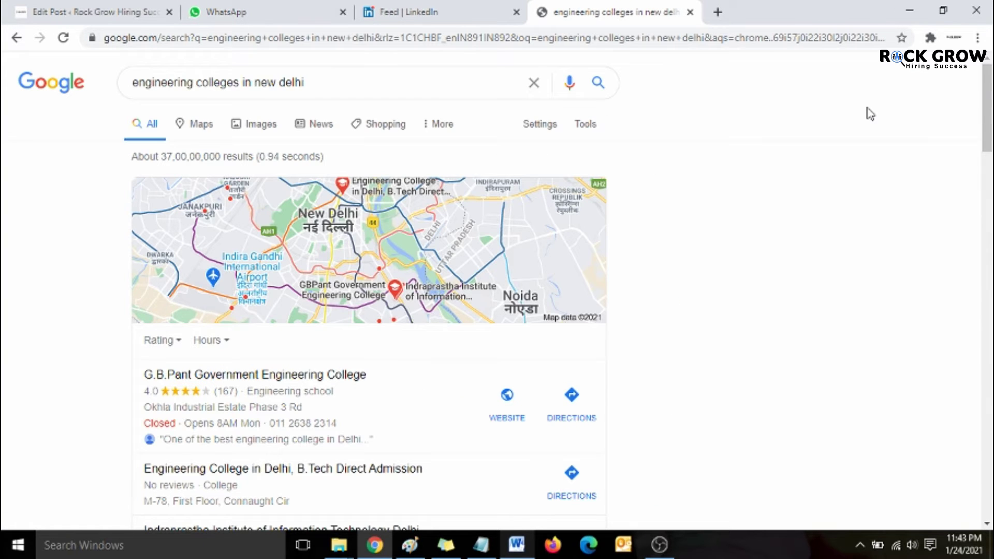
{"action": "left_click_drag", "start_coordinate": [988, 93], "coordinate": [989, 174]}
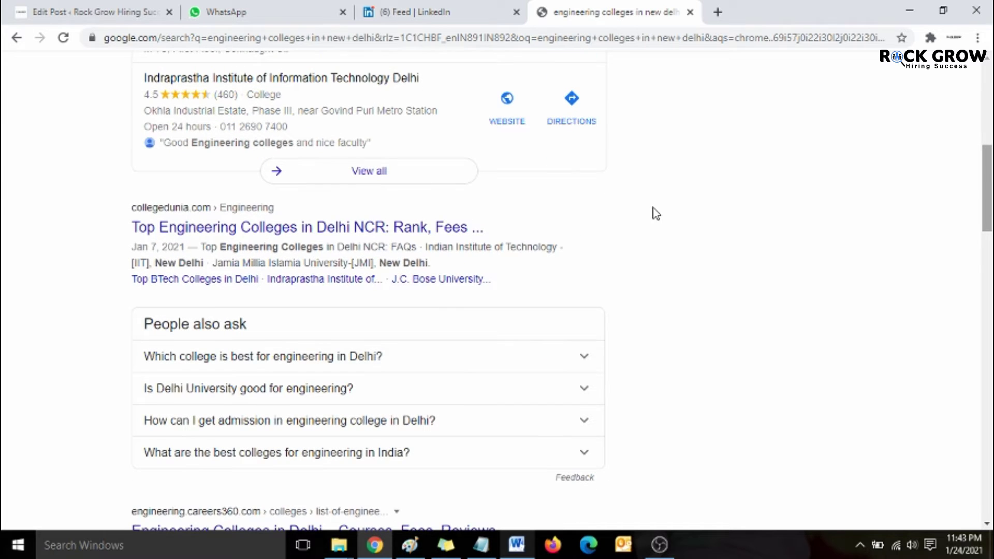
{"action": "scroll", "coordinate": [422, 228], "scroll_direction": "down", "scroll_amount": 1}
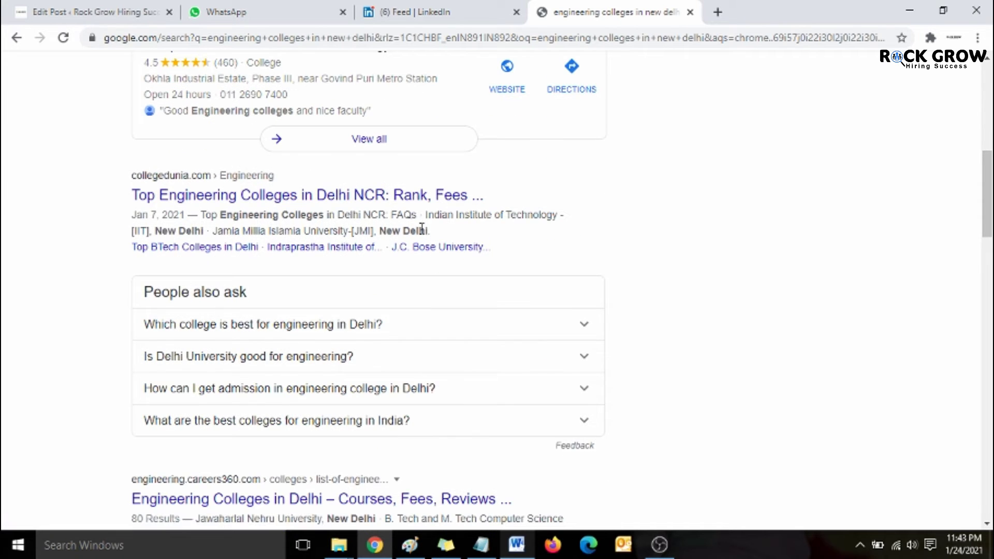
- Open Collegedunia's Delhi NCR engineering colleges list (397 colleges) and scroll through its cards
{"action": "left_click", "coordinate": [444, 200]}
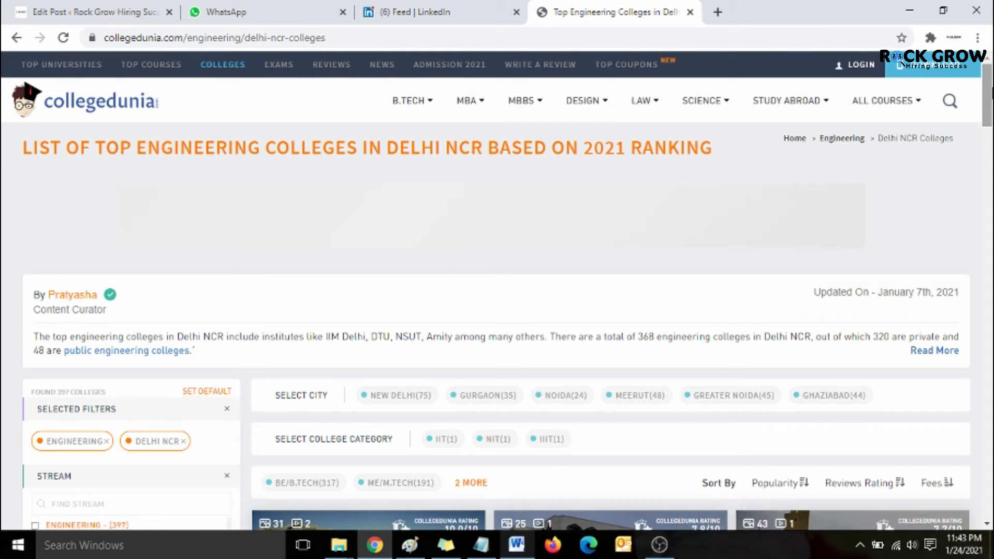
{"action": "scroll", "coordinate": [899, 110], "scroll_direction": "down", "scroll_amount": 6}
{"action": "scroll", "coordinate": [611, 290], "scroll_direction": "down", "scroll_amount": 1}
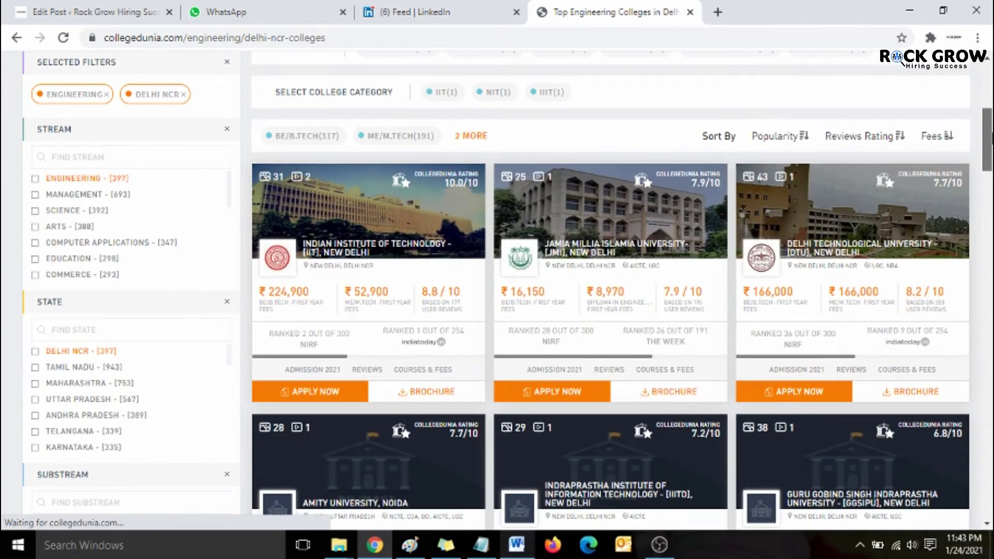
{"action": "scroll", "coordinate": [611, 290], "scroll_direction": "down", "scroll_amount": 1}
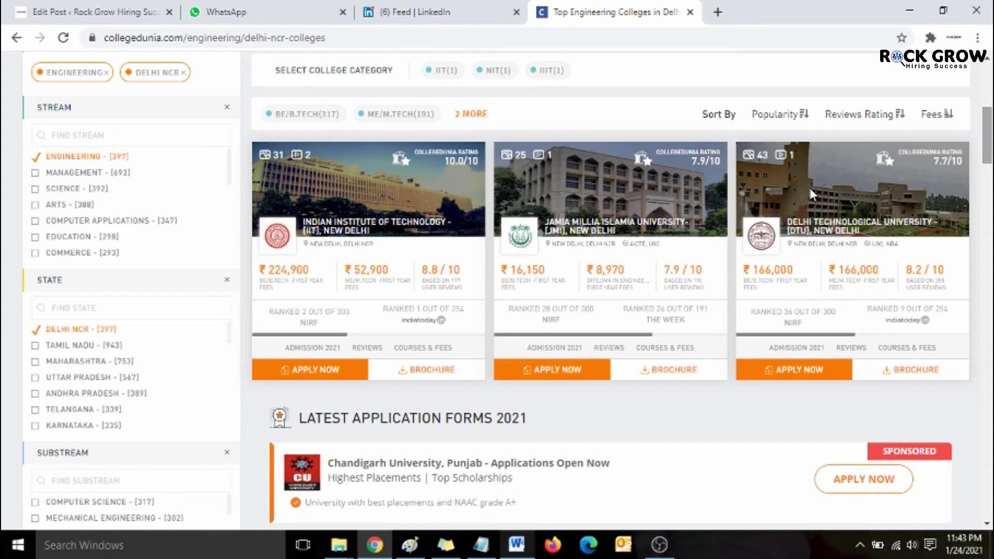
{"action": "mouse_move", "coordinate": [991, 134]}
{"action": "left_mouse_down"}
{"action": "mouse_move", "coordinate": [990, 261]}
{"action": "mouse_move", "coordinate": [990, 124]}
{"action": "left_mouse_up"}
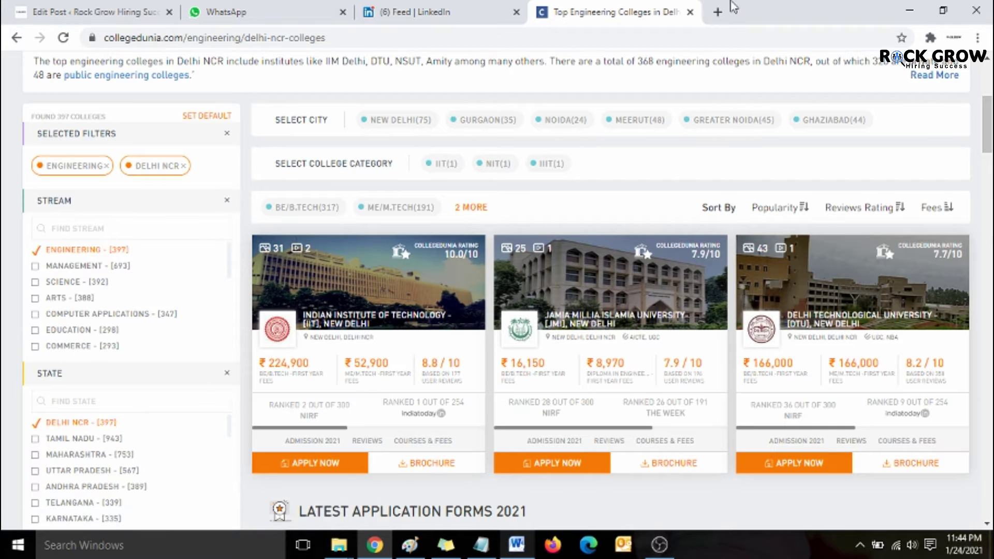
- Search Google for 'IIT Delhi LinkedIn' in a new tab and open IIT Delhi's LinkedIn page
{"action": "left_click", "coordinate": [719, 13]}
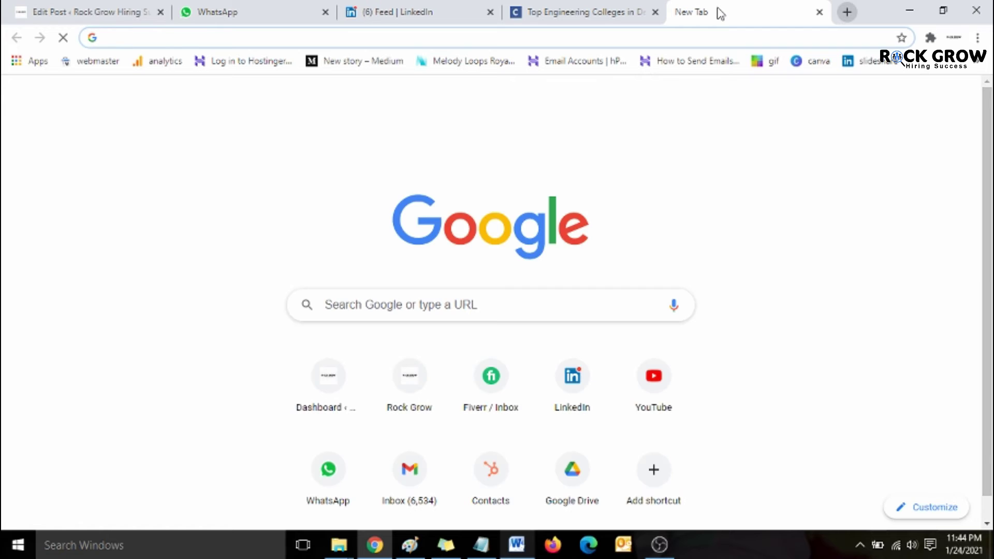
{"action": "type", "text": "IIT Delhi"}
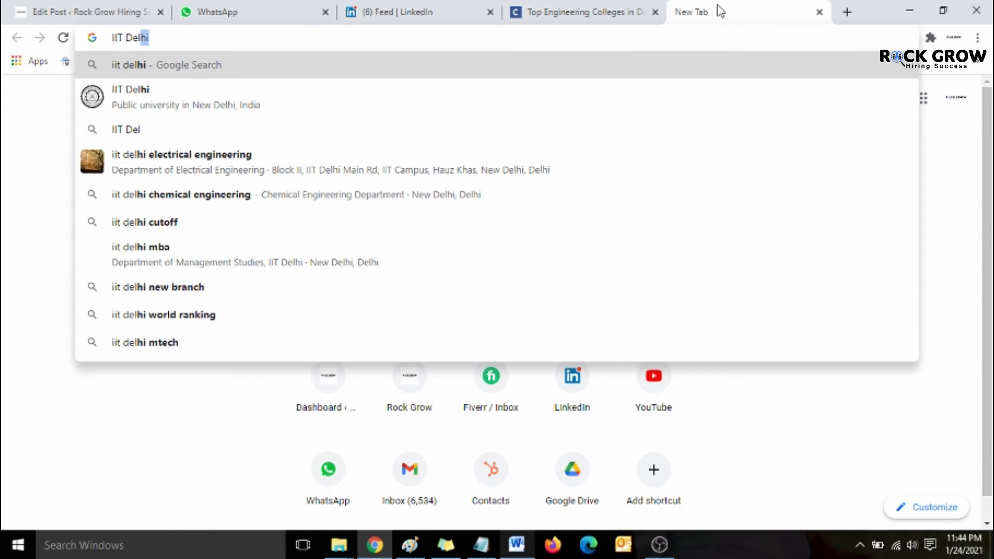
{"action": "type", "text": " L"}
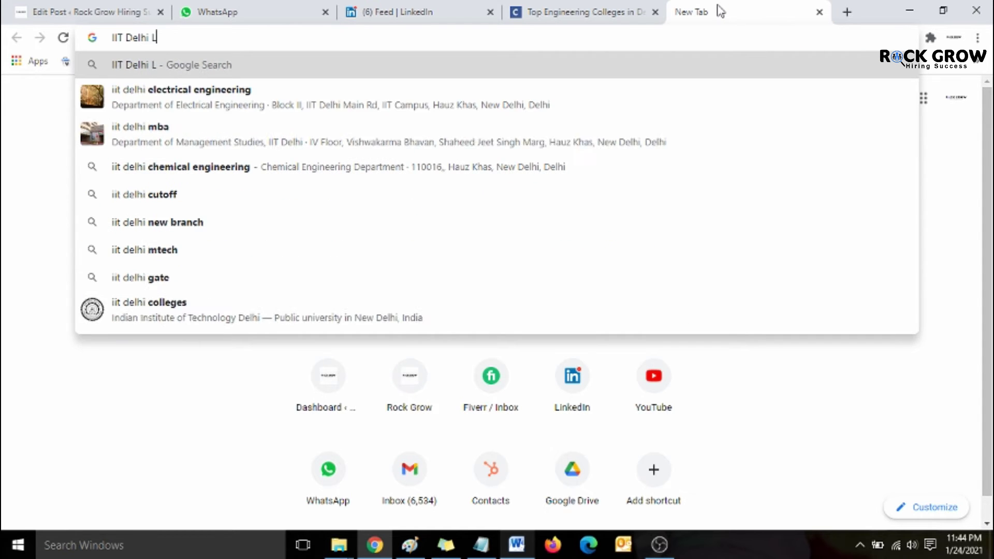
{"action": "type", "text": "inkedIn"}
{"action": "key", "text": "Return"}
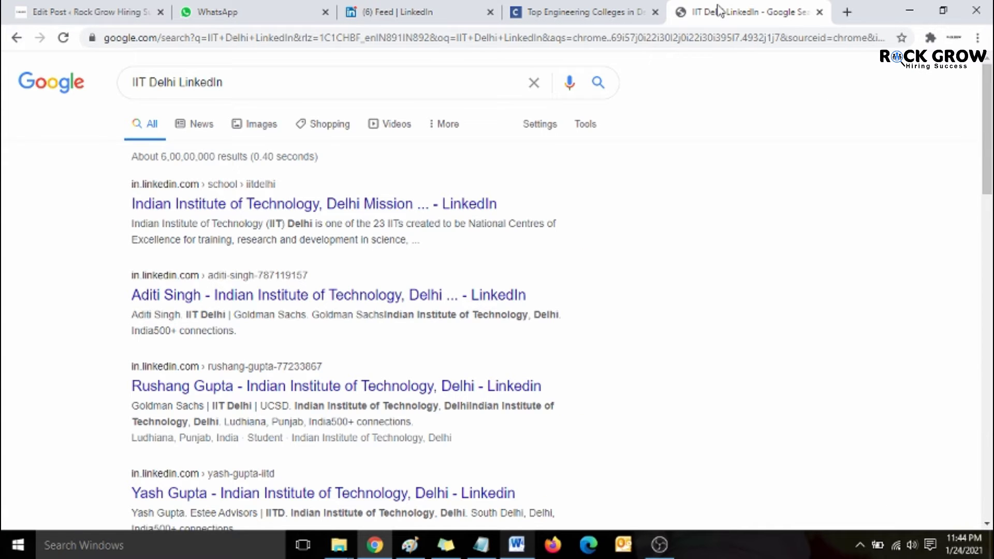
{"action": "left_click", "coordinate": [455, 209]}
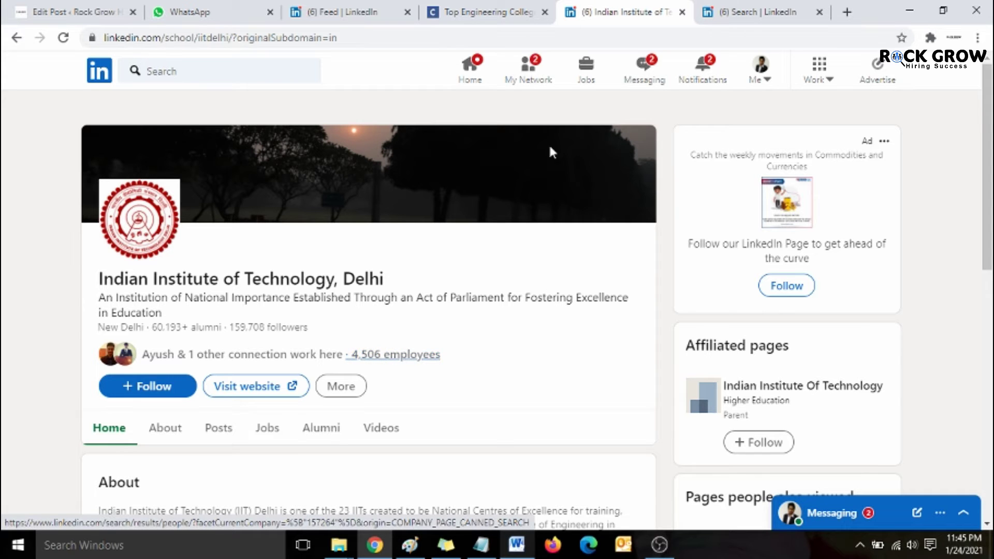
- Switch to the '(6) Search | LinkedIn' tab showing about 4,300 IIT Delhi people
{"action": "left_click", "coordinate": [782, 9]}
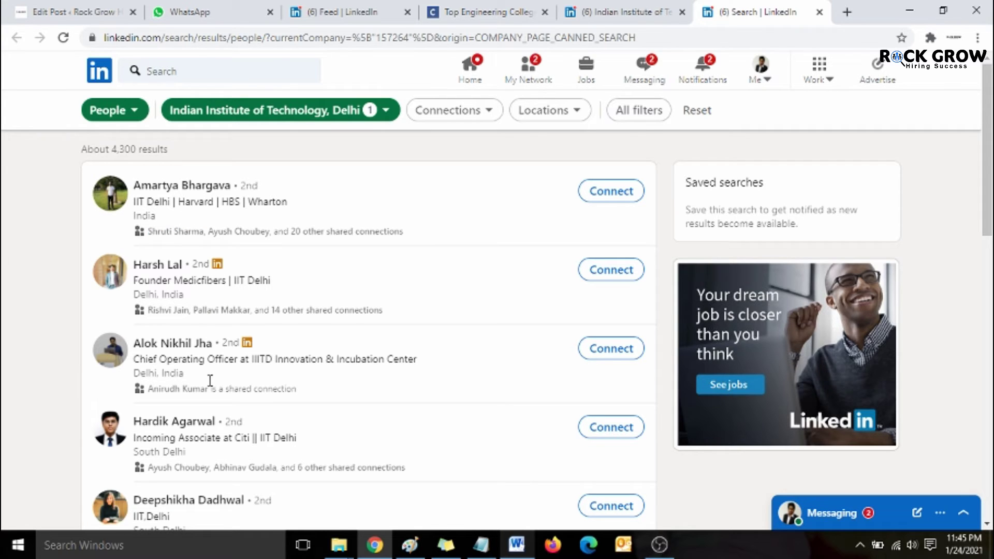
- Add the keyword 'placement coordinators' to the IIT Delhi people search, leaving 22 people
{"action": "left_click", "coordinate": [271, 72]}
{"action": "type", "text": "place"}
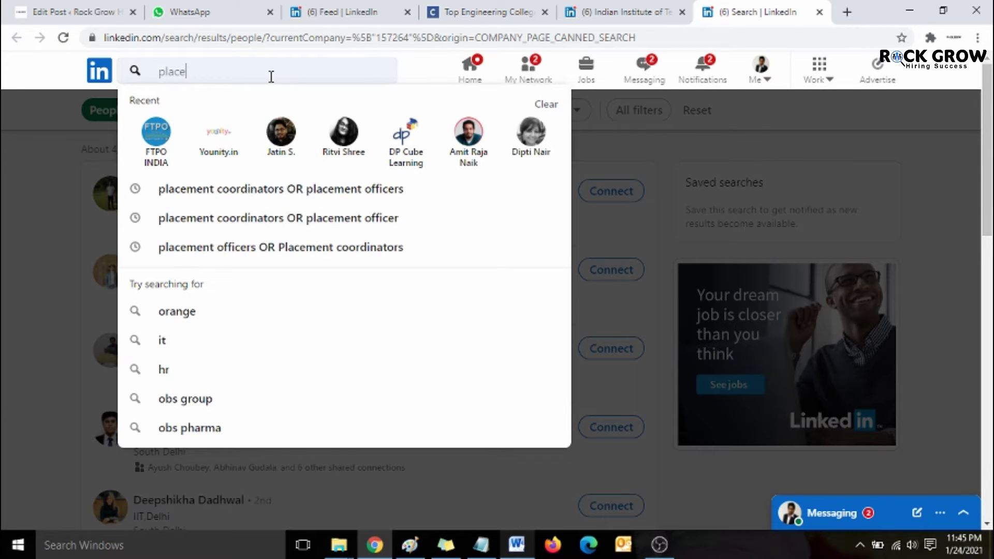
{"action": "type", "text": "ment coordina"}
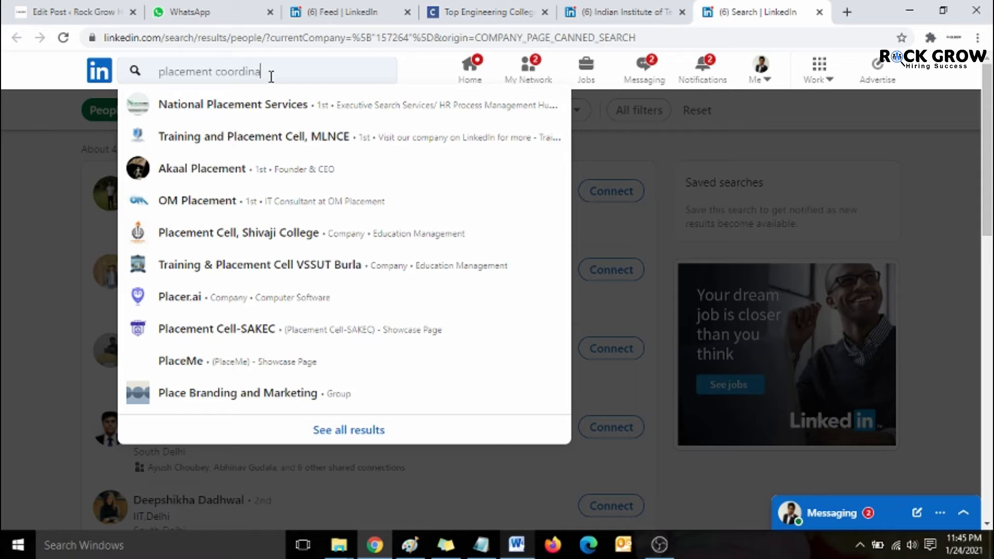
{"action": "type", "text": "tors"}
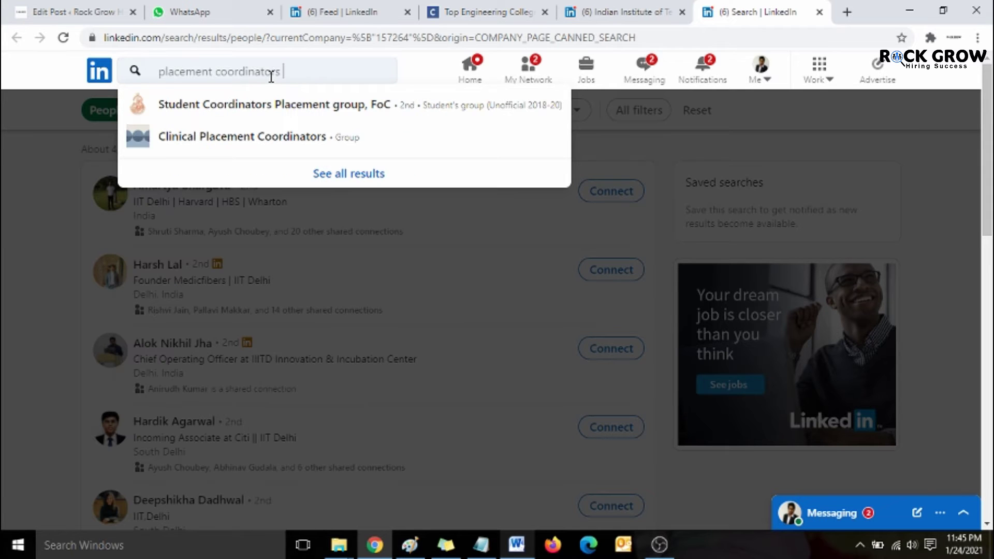
{"action": "key", "text": "Return"}
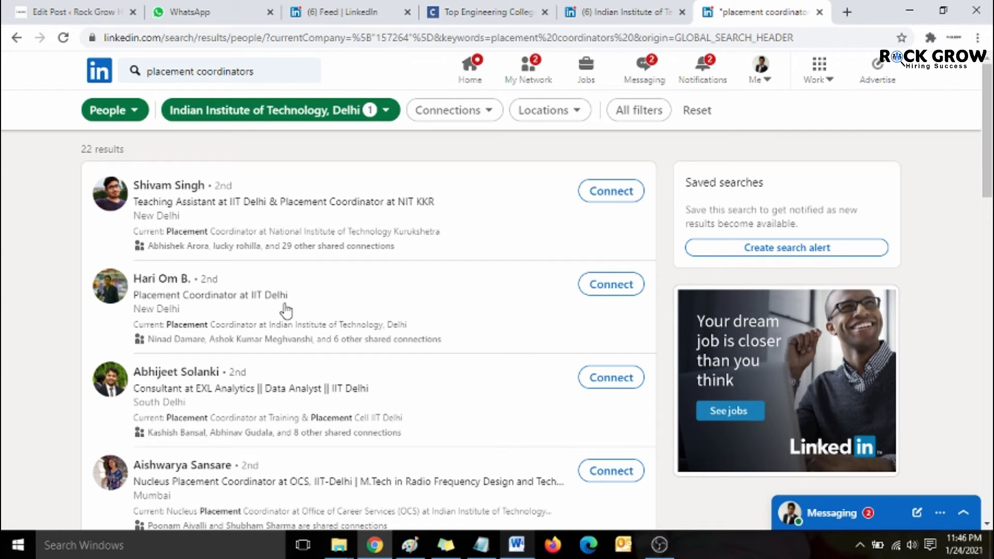
- Show and re-minimize the Word message, then switch to the Collegedunia Delhi NCR colleges tab
{"action": "left_click", "coordinate": [515, 544]}
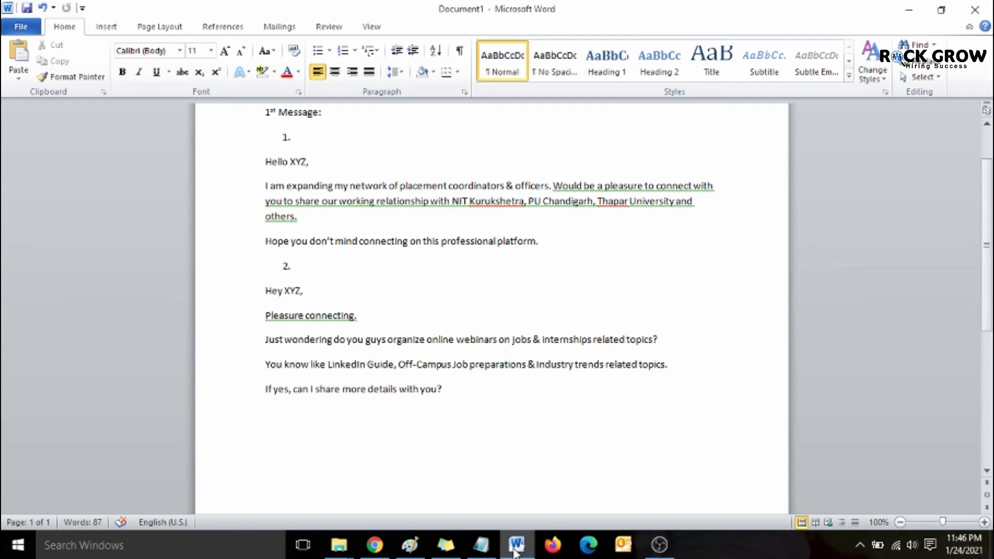
{"action": "left_click", "coordinate": [515, 550]}
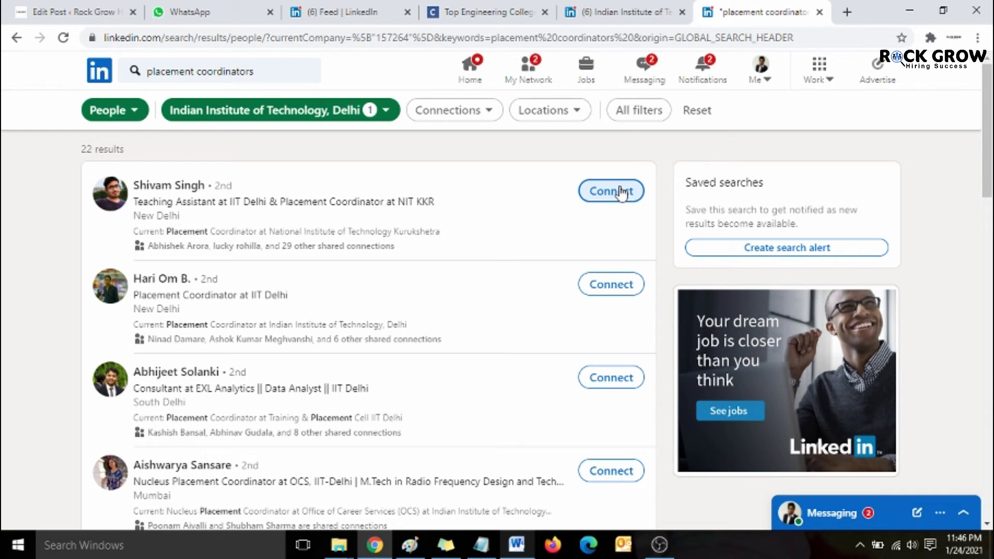
{"action": "left_click", "coordinate": [479, 12]}
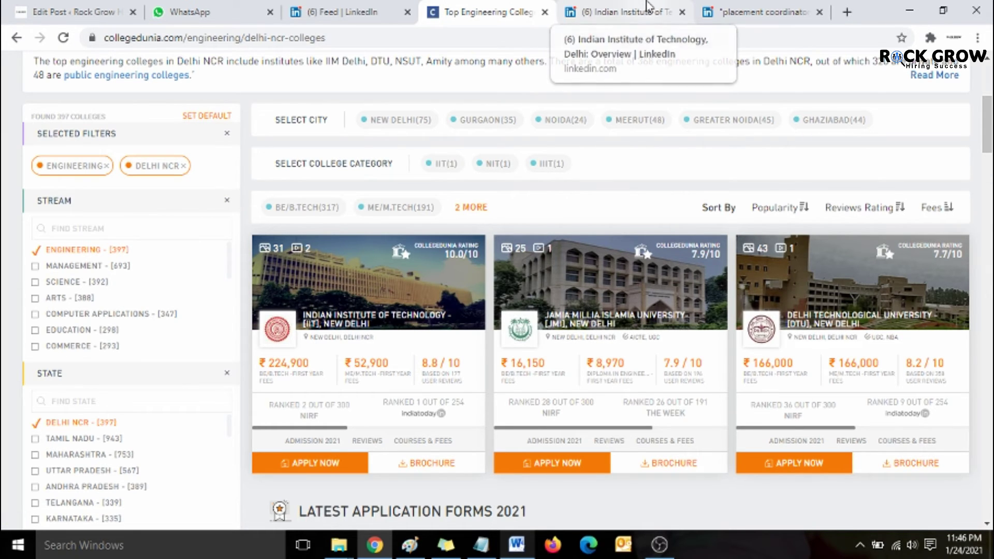
- From the IIT Delhi tab, search 'jamia isla' and open the Jamia Millia Islamia school page
{"action": "left_click", "coordinate": [627, 11]}
{"action": "left_click", "coordinate": [625, 39]}
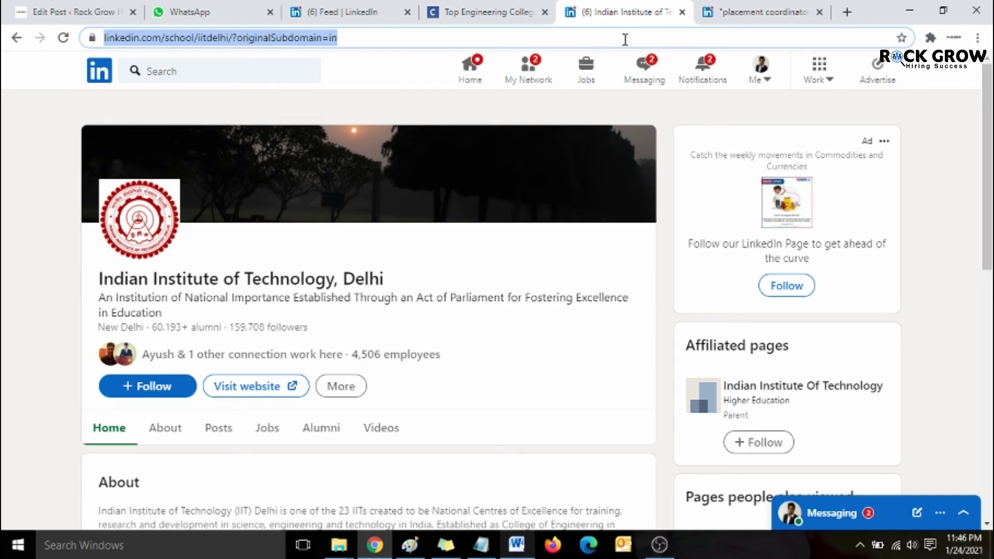
{"action": "left_click", "coordinate": [255, 76]}
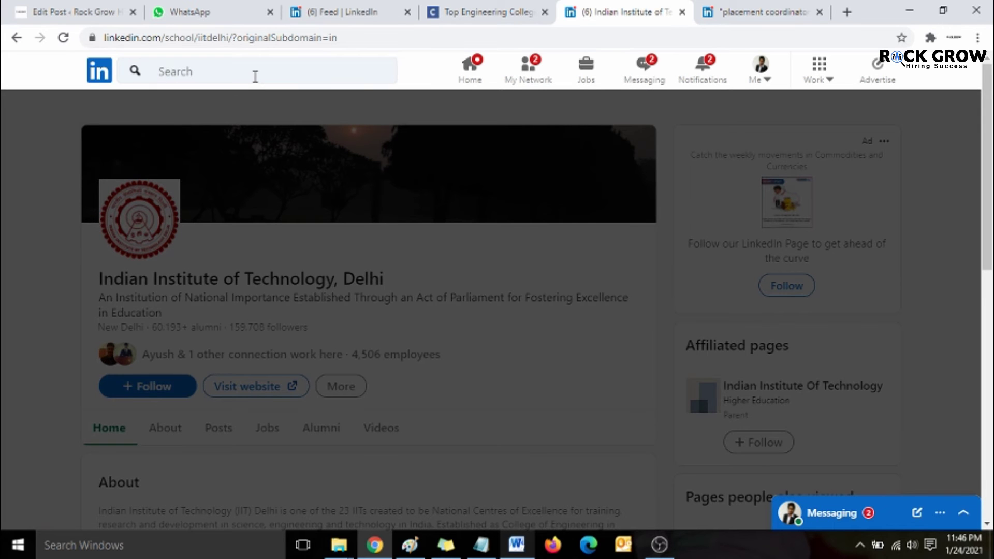
{"action": "type", "text": "jamia "}
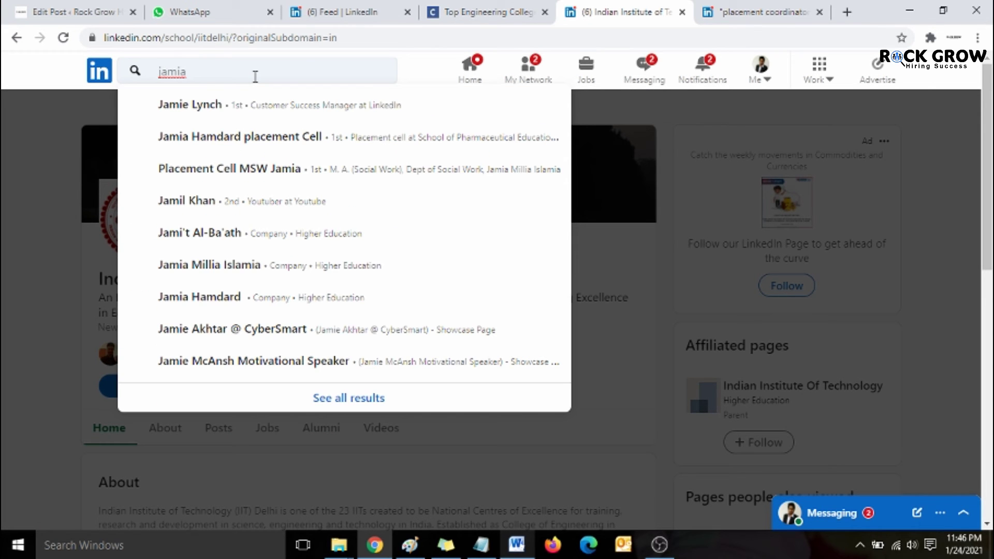
{"action": "type", "text": "isla"}
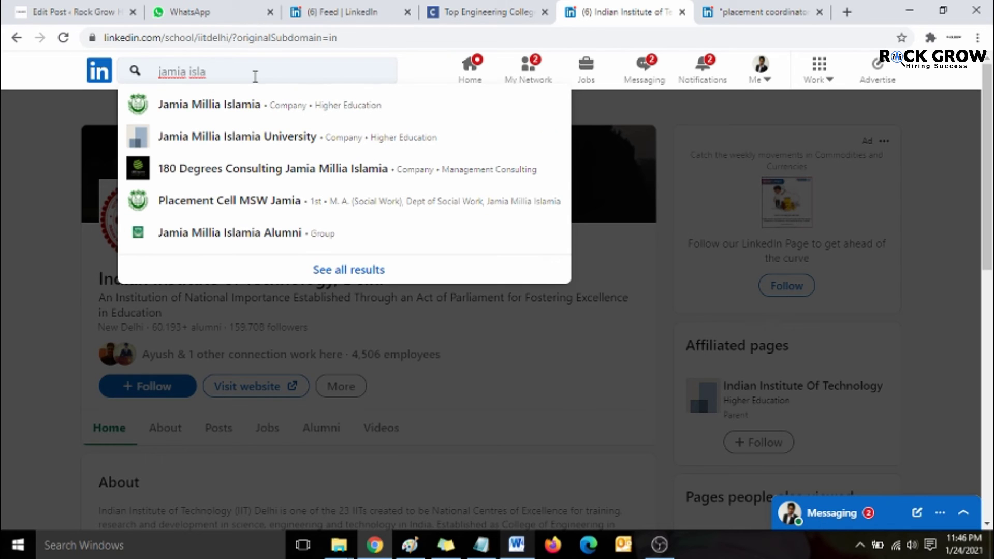
{"action": "left_click", "coordinate": [262, 110]}
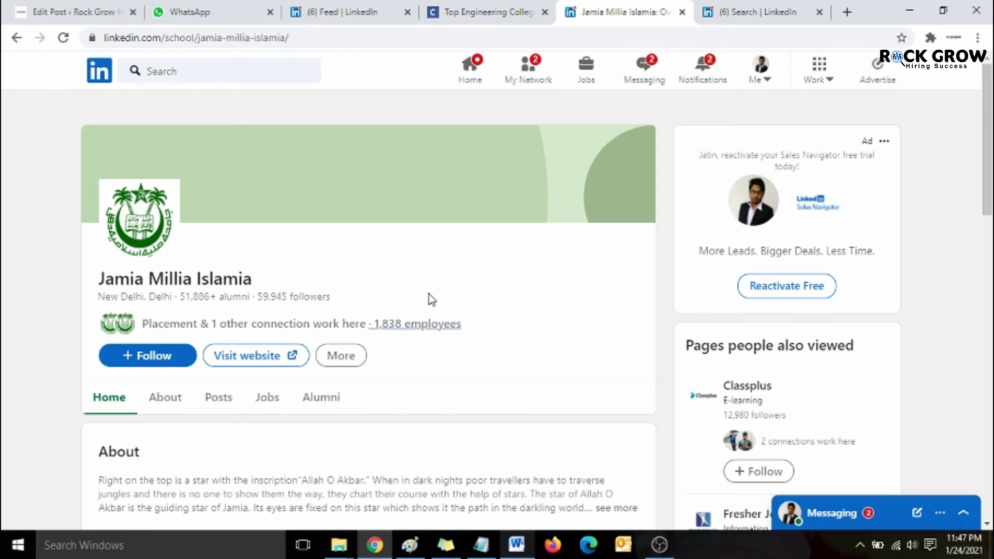
- Search 'placement coordinator' within the Jamia Millia Islamia people results
{"action": "left_click", "coordinate": [710, 8]}
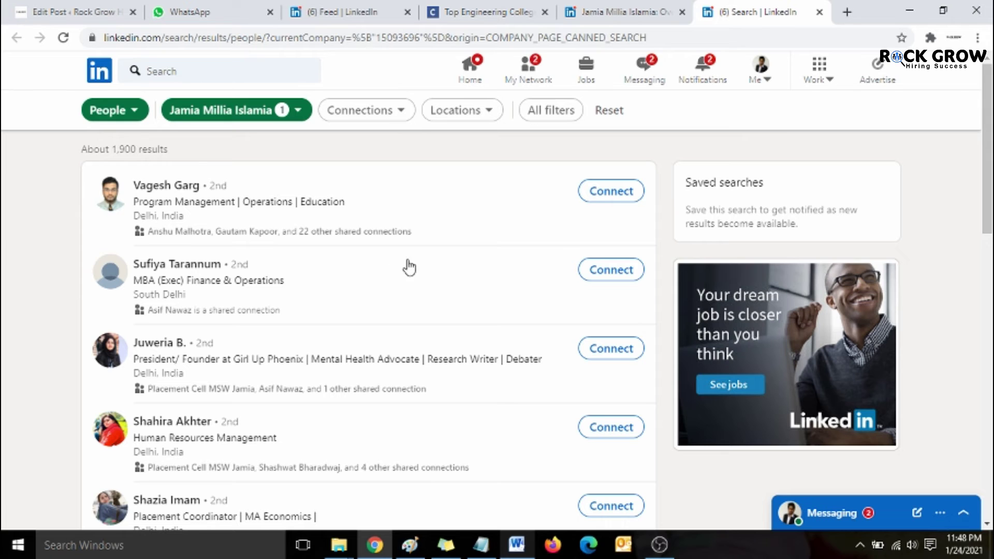
{"action": "left_click", "coordinate": [234, 72]}
{"action": "type", "text": "placement "}
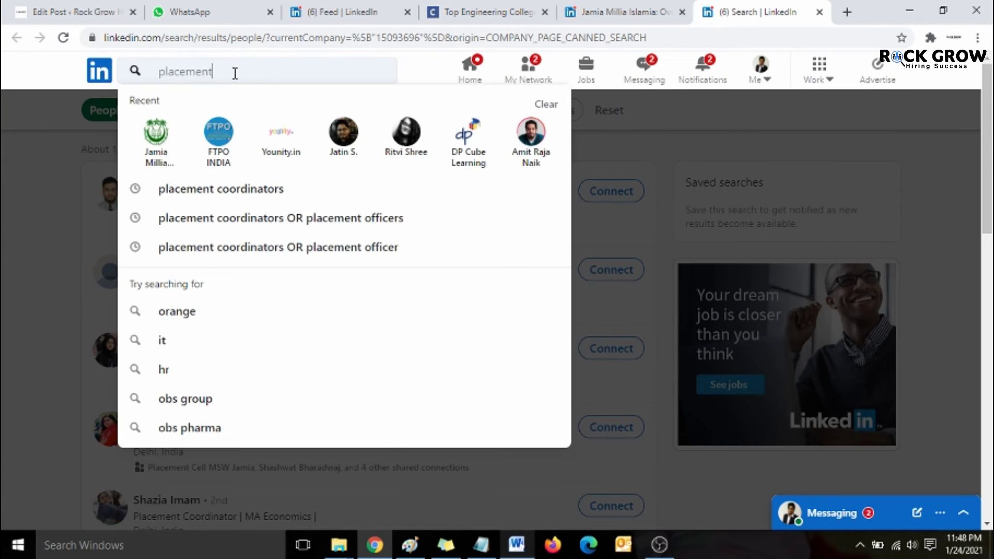
{"action": "type", "text": "coo"}
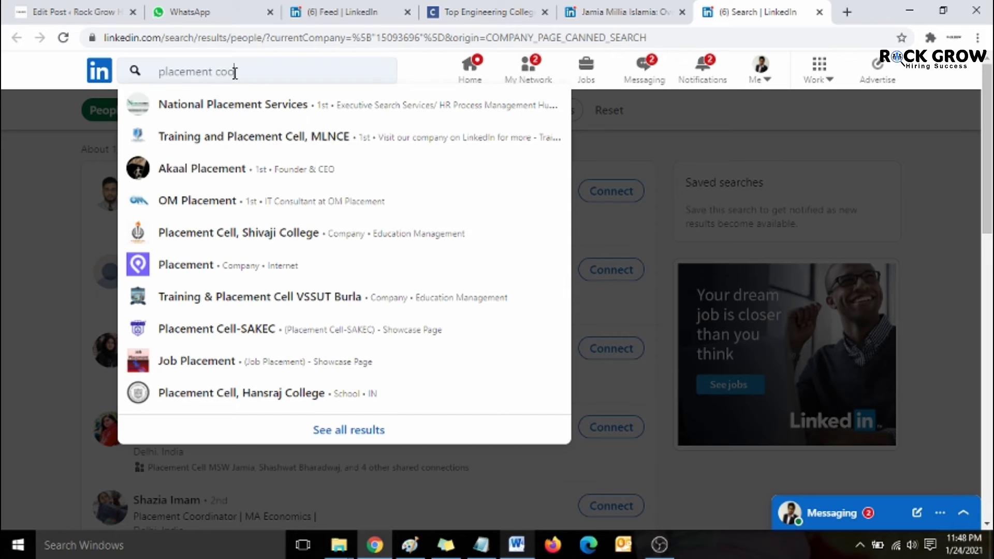
{"action": "type", "text": "rdina"}
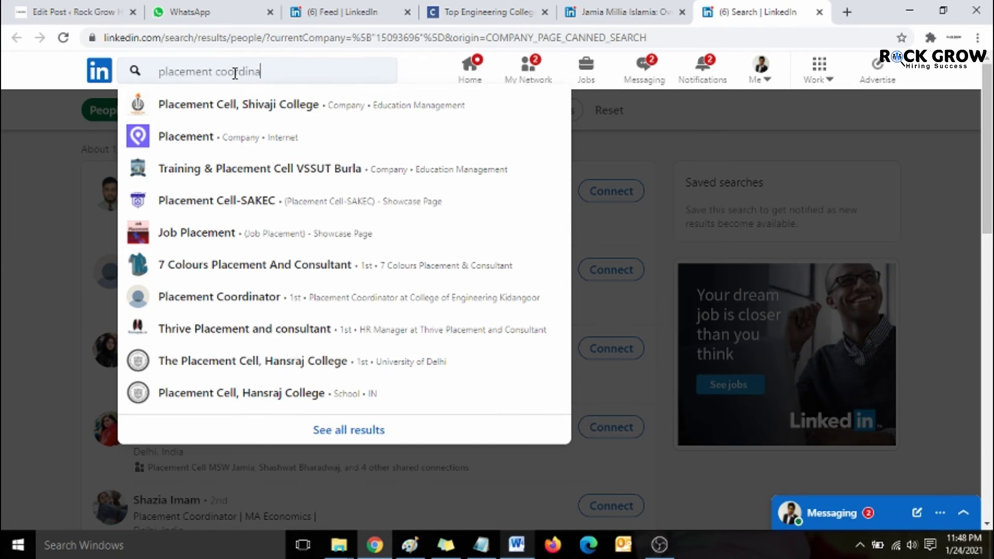
{"action": "type", "text": "tor"}
{"action": "key", "text": "Return"}
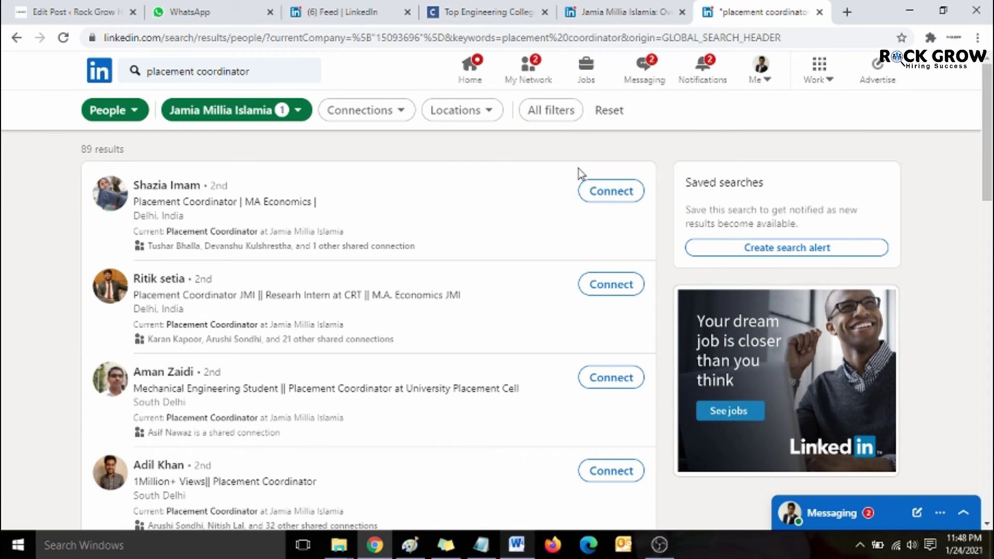
- Open the current company filter on the placement coordinator results and uncheck Jamia Millia Islamia
{"action": "left_click", "coordinate": [632, 7]}
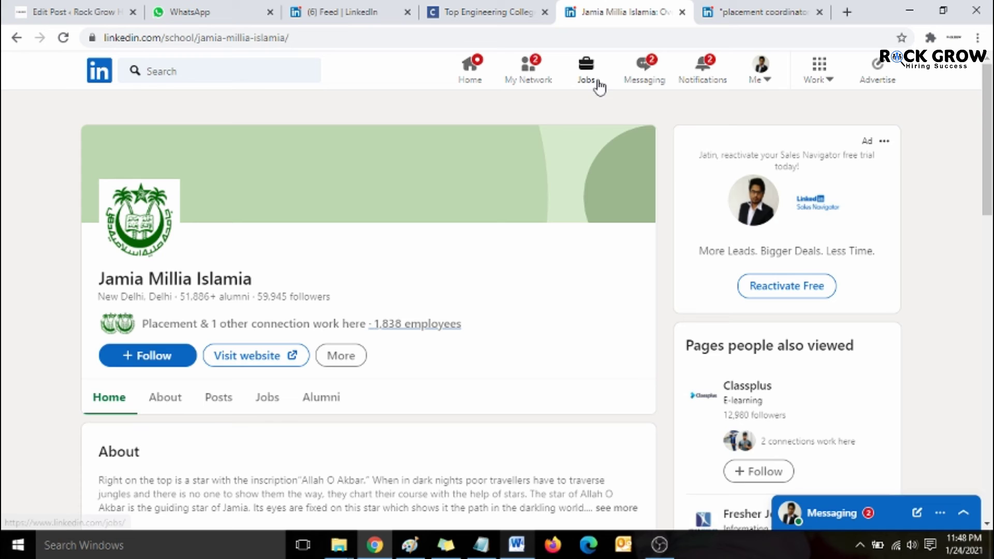
{"action": "left_click", "coordinate": [753, 9]}
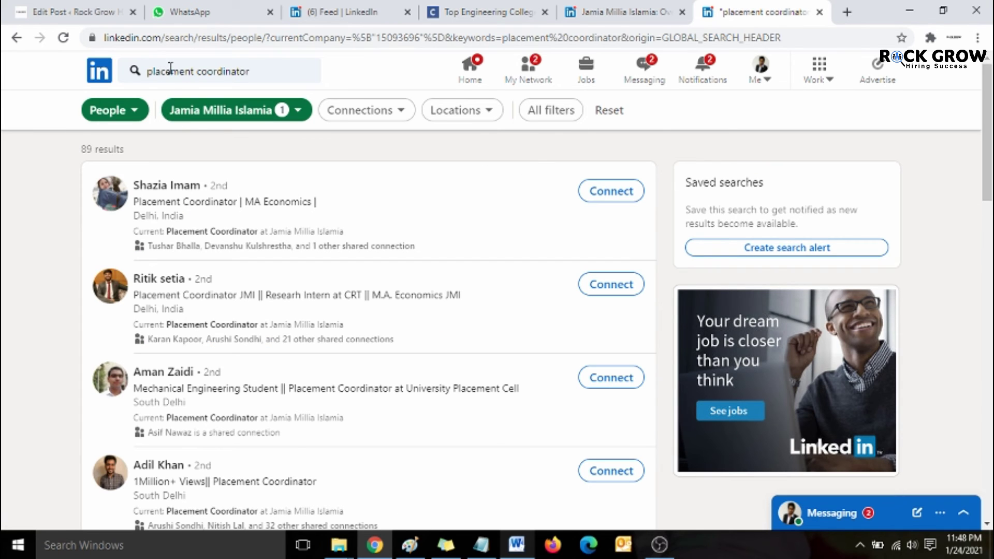
{"action": "left_click", "coordinate": [292, 116]}
{"action": "left_click", "coordinate": [129, 332]}
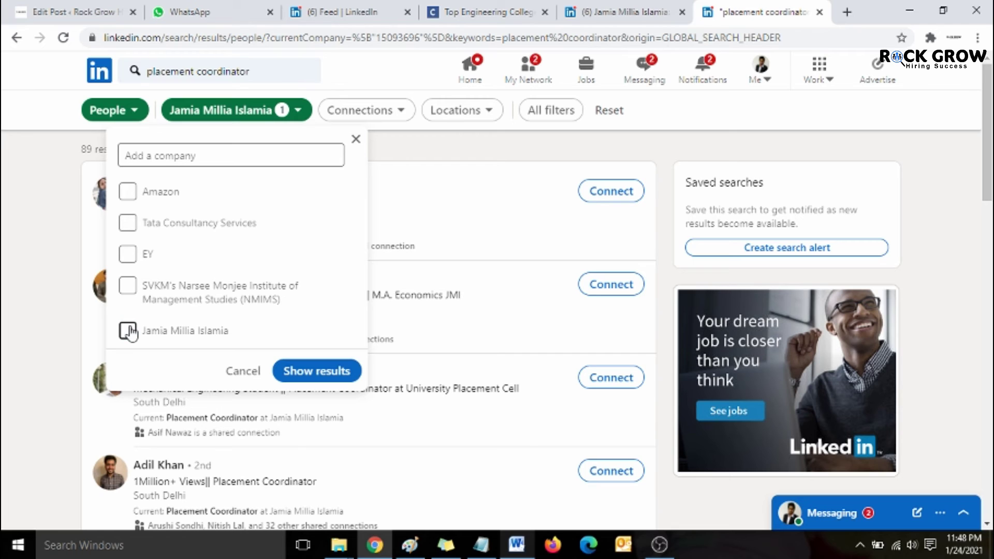
- Add SVKM's NMIMS and Thapar Institute of Engineering & Technology to the company filter and apply it
{"action": "left_click", "coordinate": [133, 285]}
{"action": "left_click", "coordinate": [268, 154]}
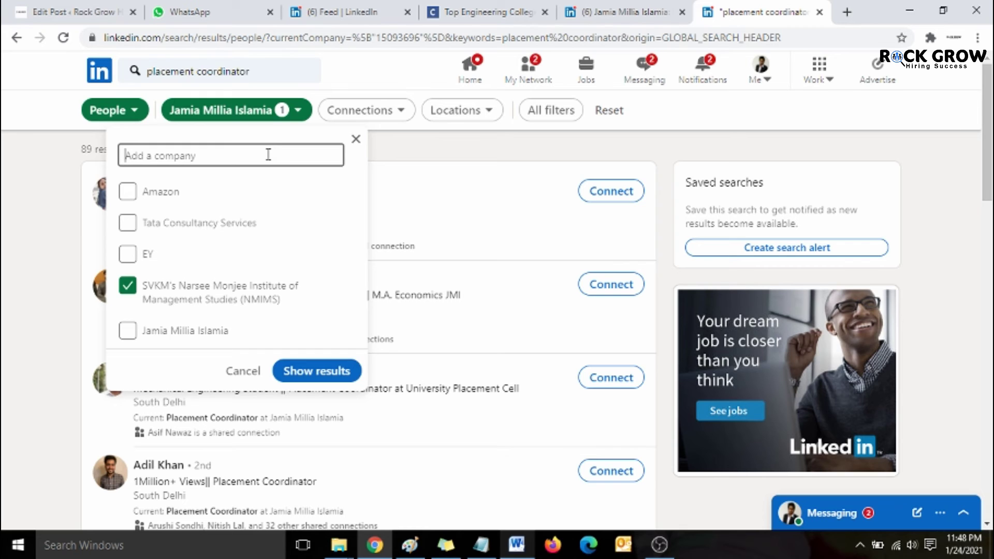
{"action": "type", "text": "IIT"}
{"action": "double_click", "coordinate": [268, 155]}
{"action": "type", "text": "thap"}
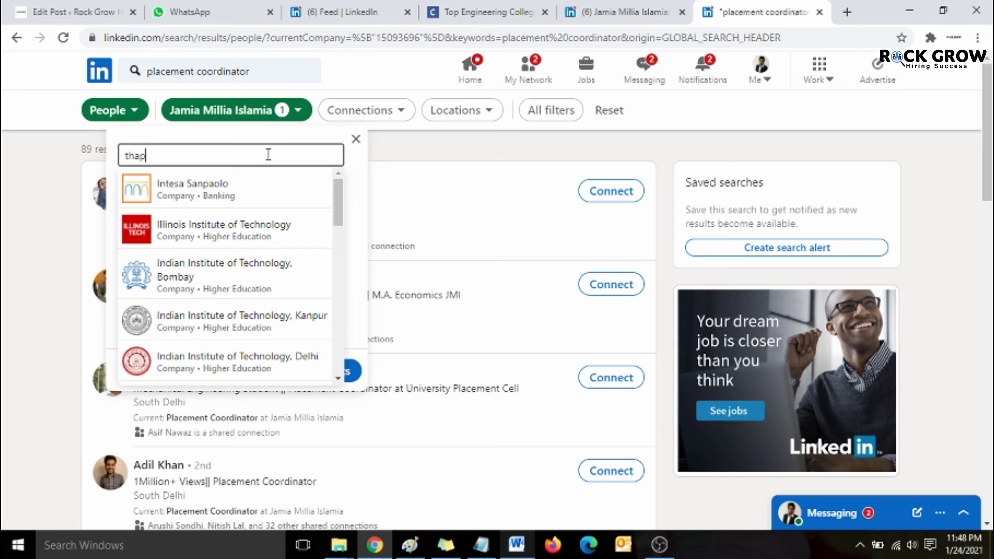
{"action": "type", "text": "ar uni"}
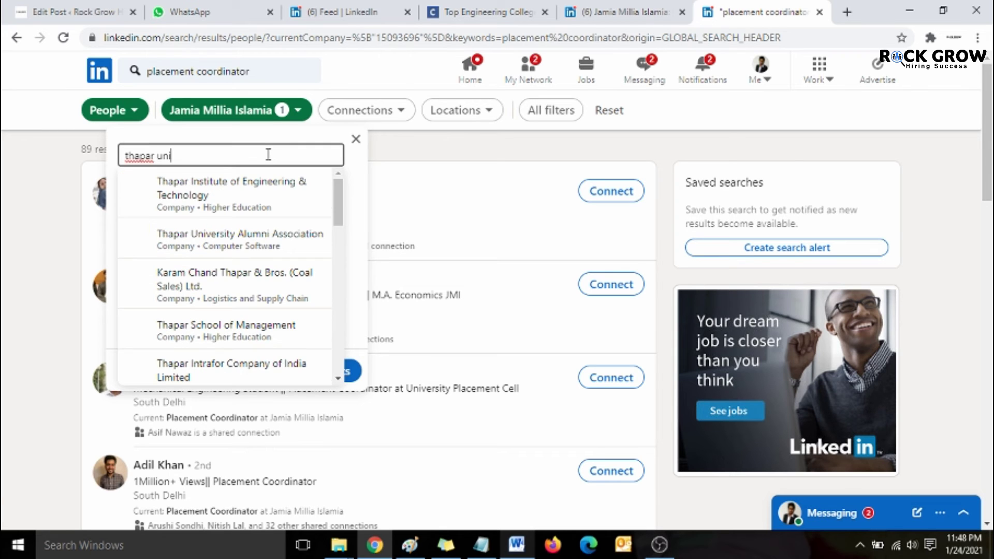
{"action": "key", "text": "BackSpace"}
{"action": "key", "text": "BackSpace"}
{"action": "key", "text": "BackSpace"}
{"action": "key", "text": "BackSpace"}
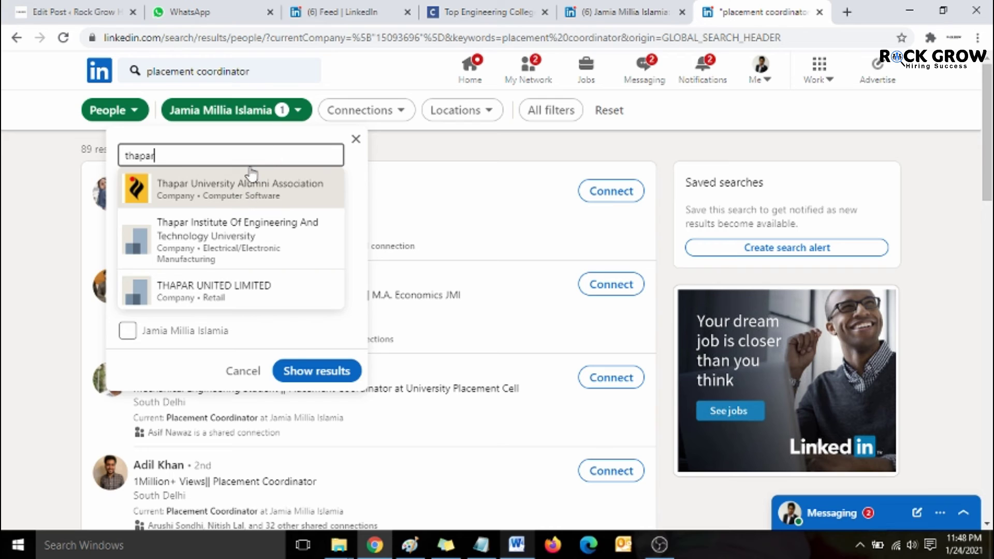
{"action": "left_click", "coordinate": [254, 189]}
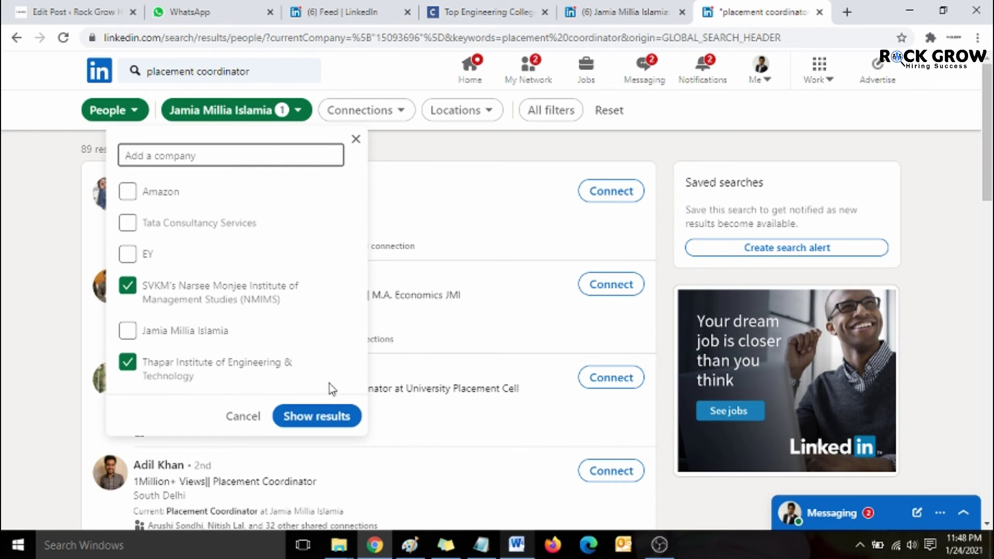
{"action": "left_click", "coordinate": [321, 417]}
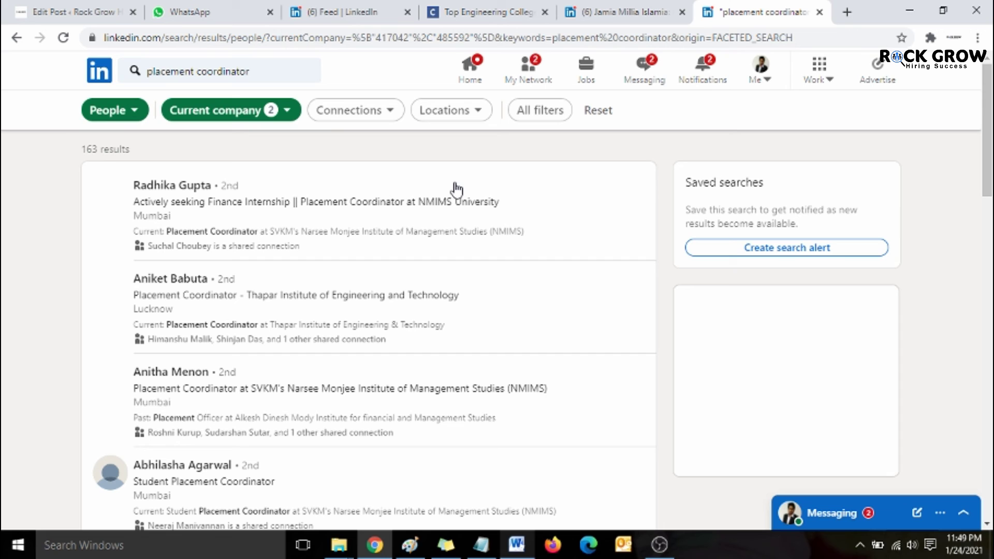
{"action": "left_click", "coordinate": [250, 109]}
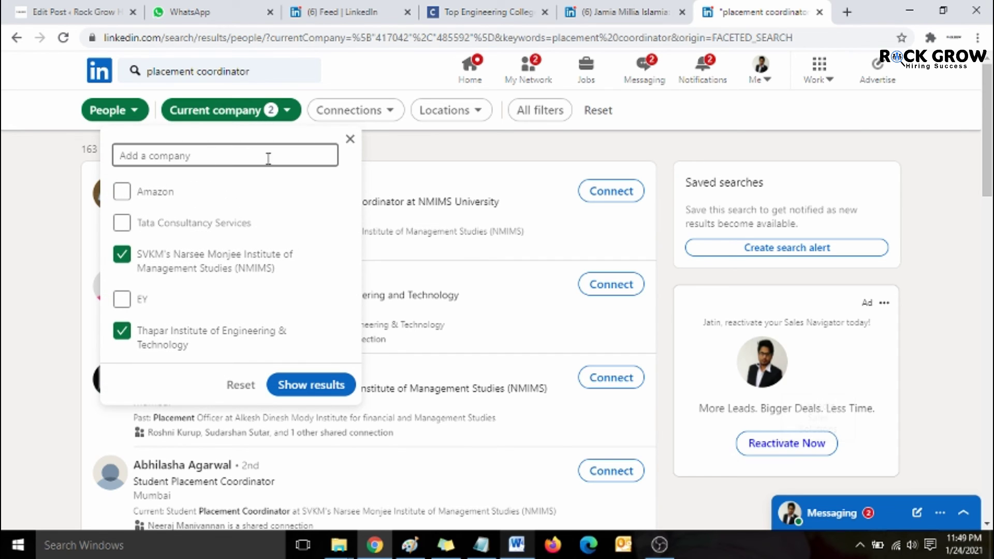
{"action": "left_click", "coordinate": [350, 138]}
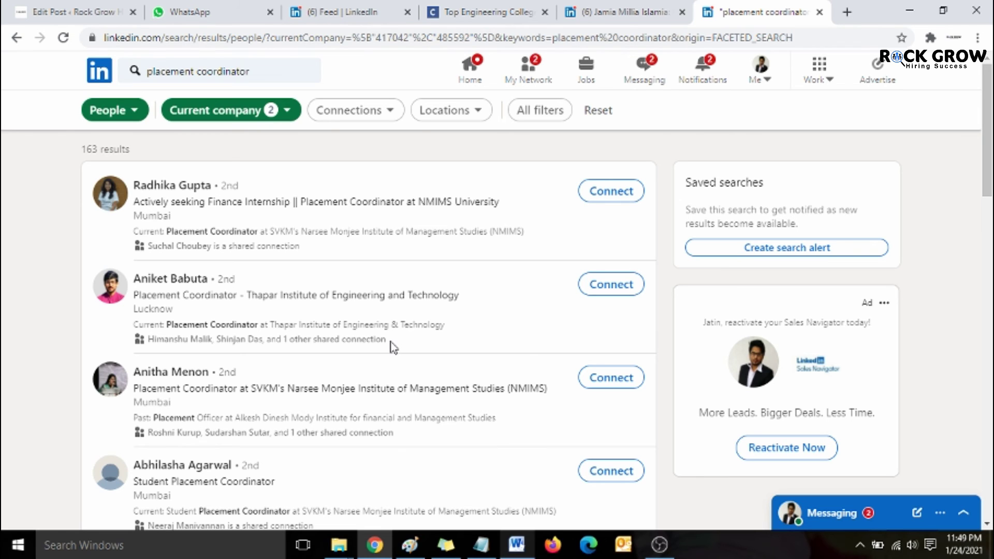
- From the home feed, search 'looking for a job' and limit the results to People
{"action": "left_click", "coordinate": [469, 74]}
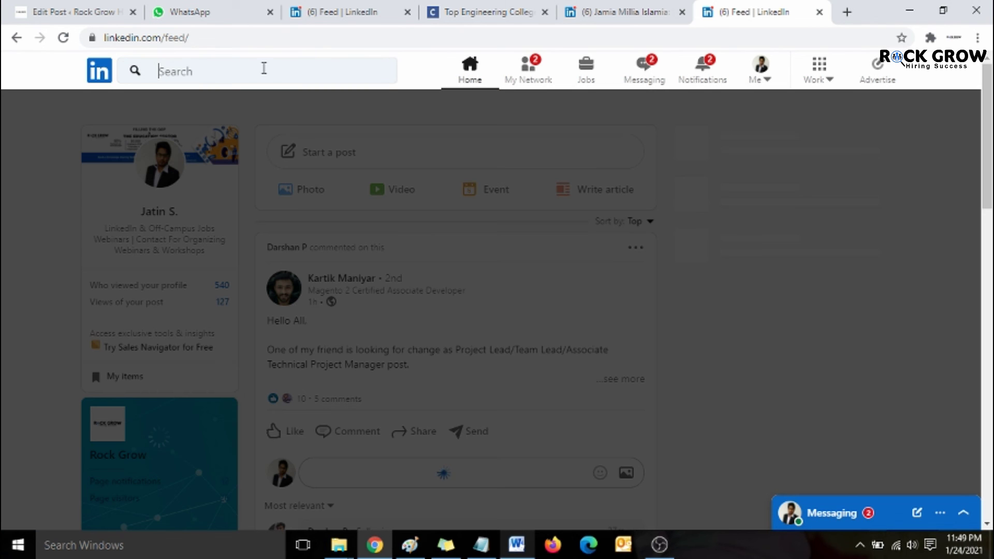
{"action": "type", "text": "loo"}
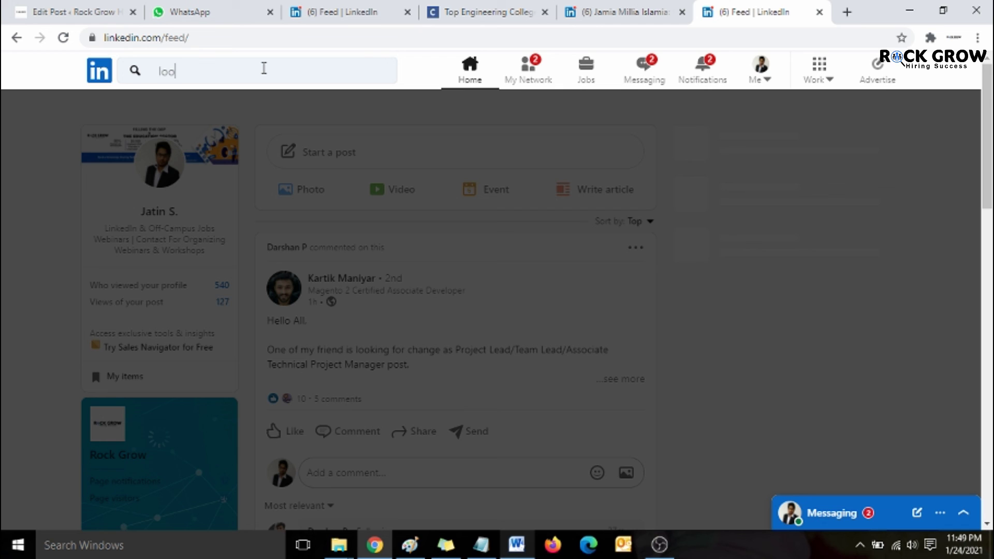
{"action": "type", "text": "king for a job"}
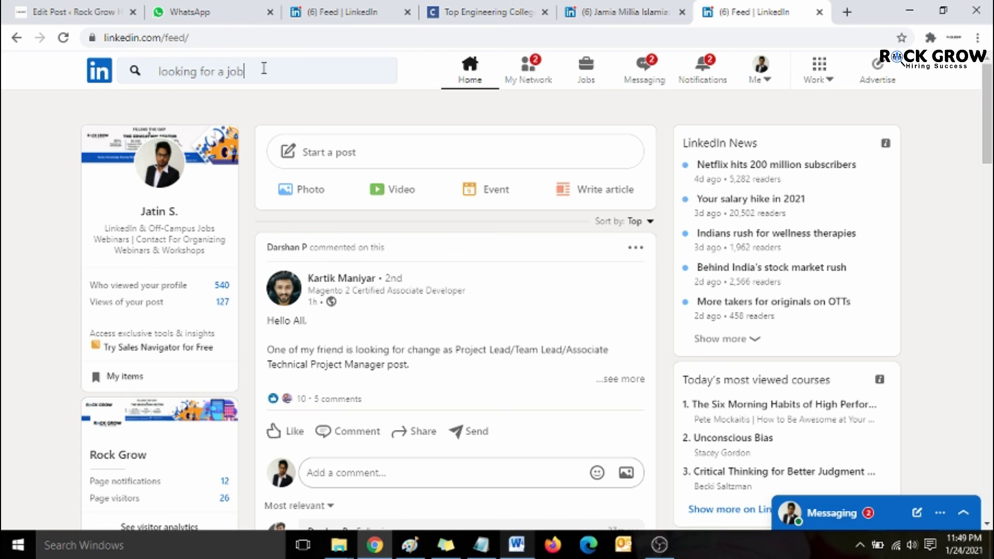
{"action": "key", "text": "Return"}
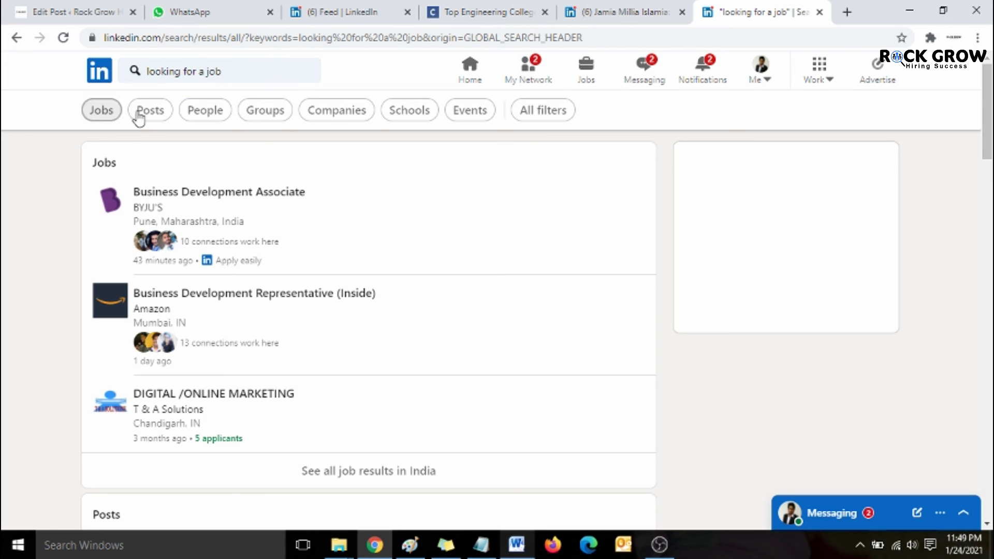
{"action": "left_click", "coordinate": [206, 113]}
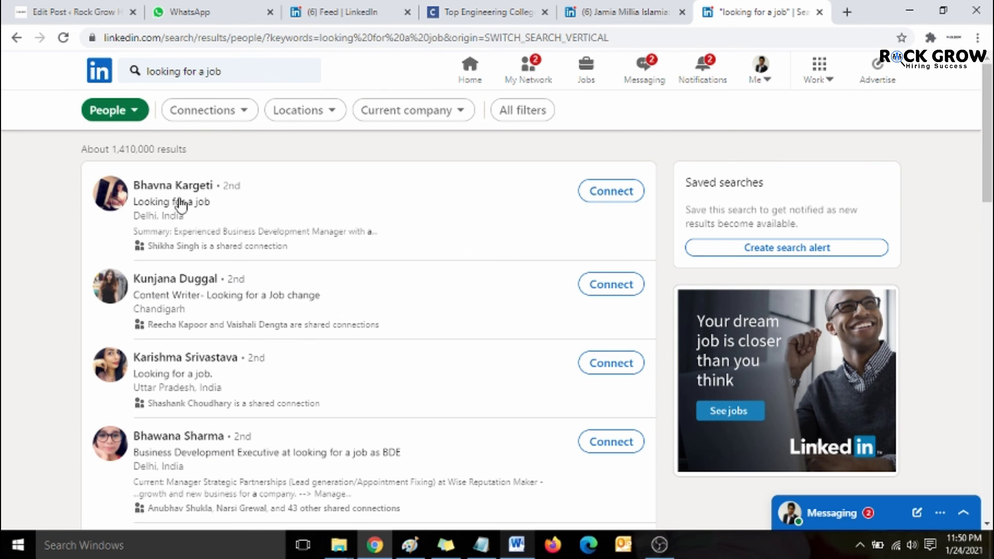